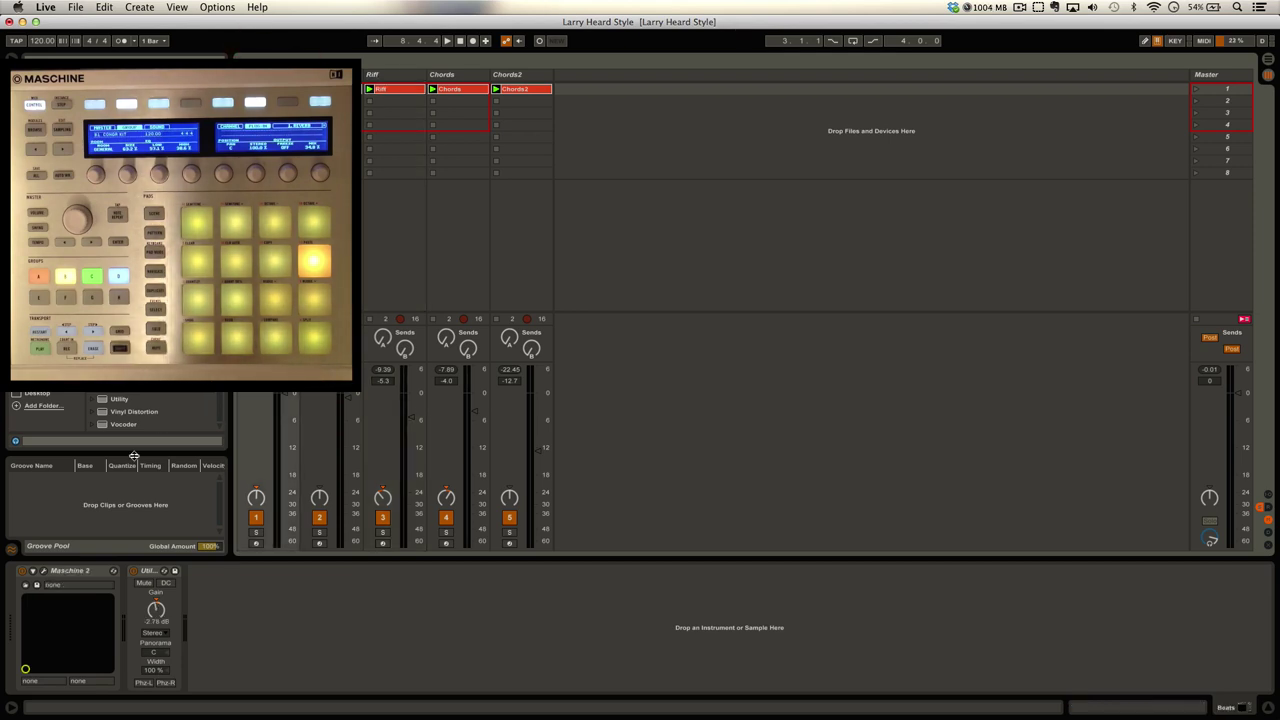
# Open the Beats track's Maschine 2 plug-in window to show its Conga Kit
pyautogui.click(46, 576)
pyautogui.click(44, 572)
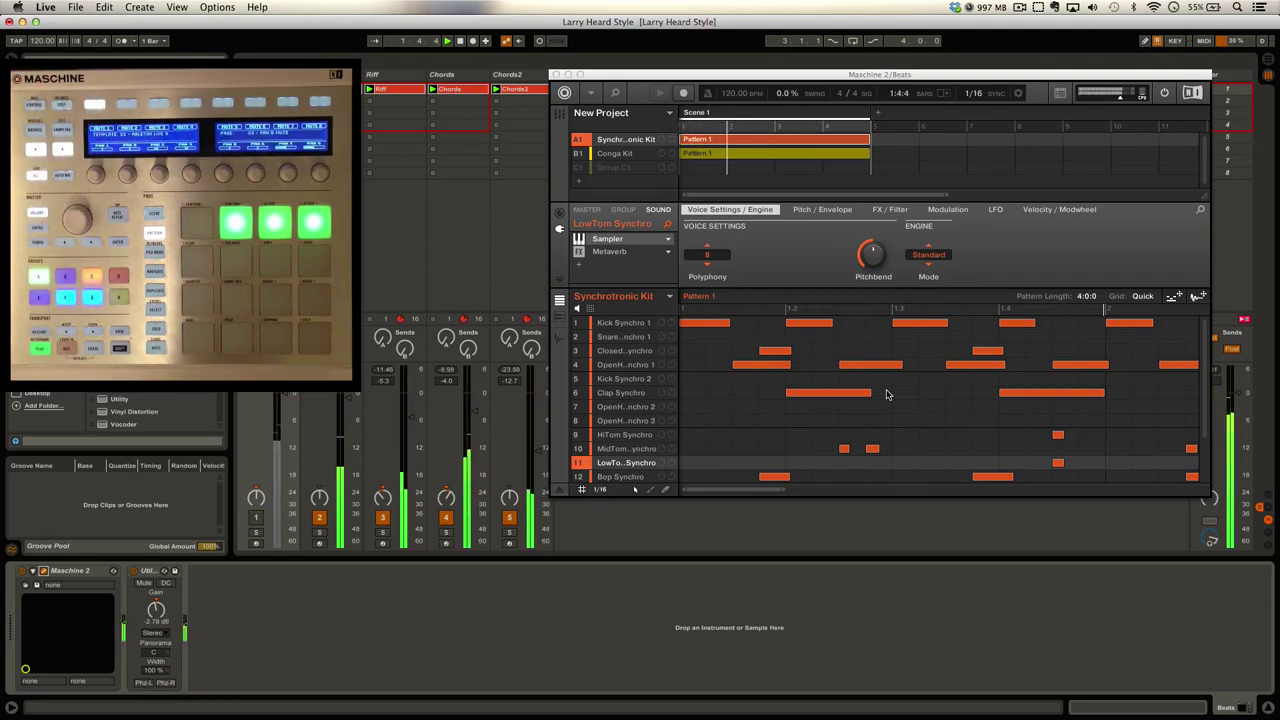
# Close the Maschine window and open the Chords track's Korg M1 E.Piano 2 window
pyautogui.click(556, 75)
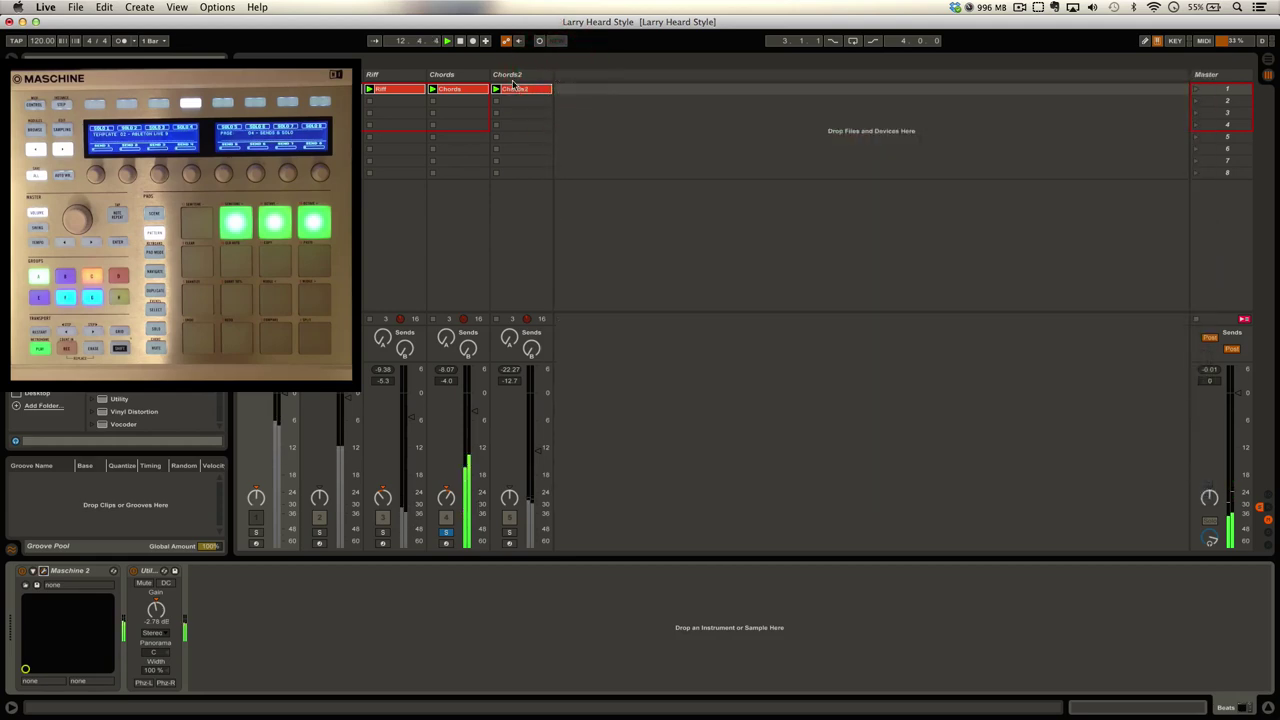
pyautogui.click(450, 420)
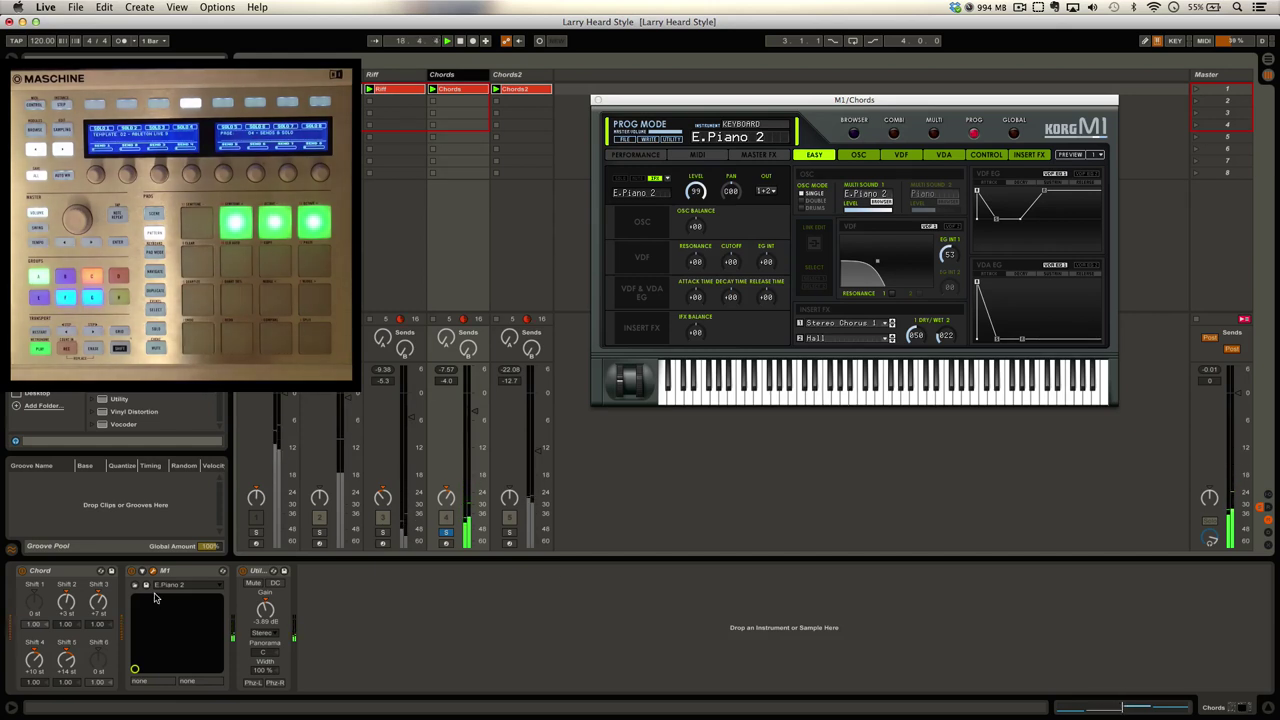
# Select the Chord device, then show the Chords2 track's Pitch, Chord, M1 and Utility chain
pyautogui.click(40, 573)
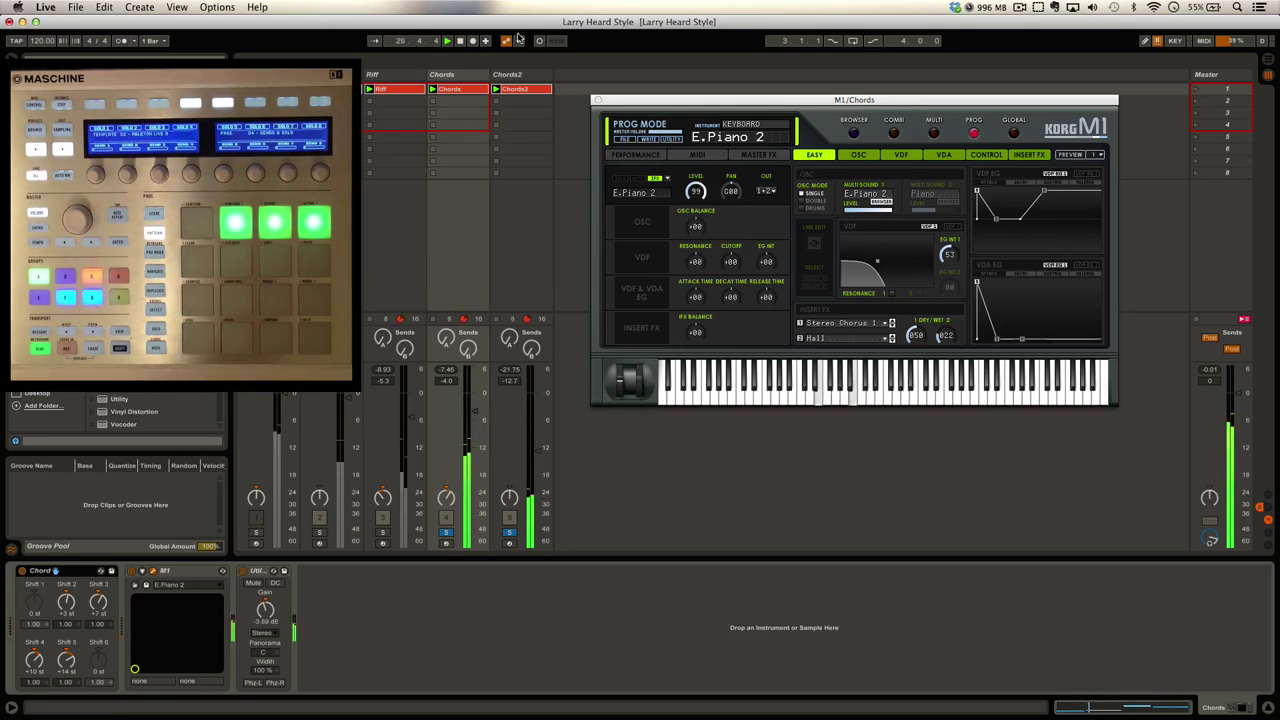
pyautogui.click(521, 76)
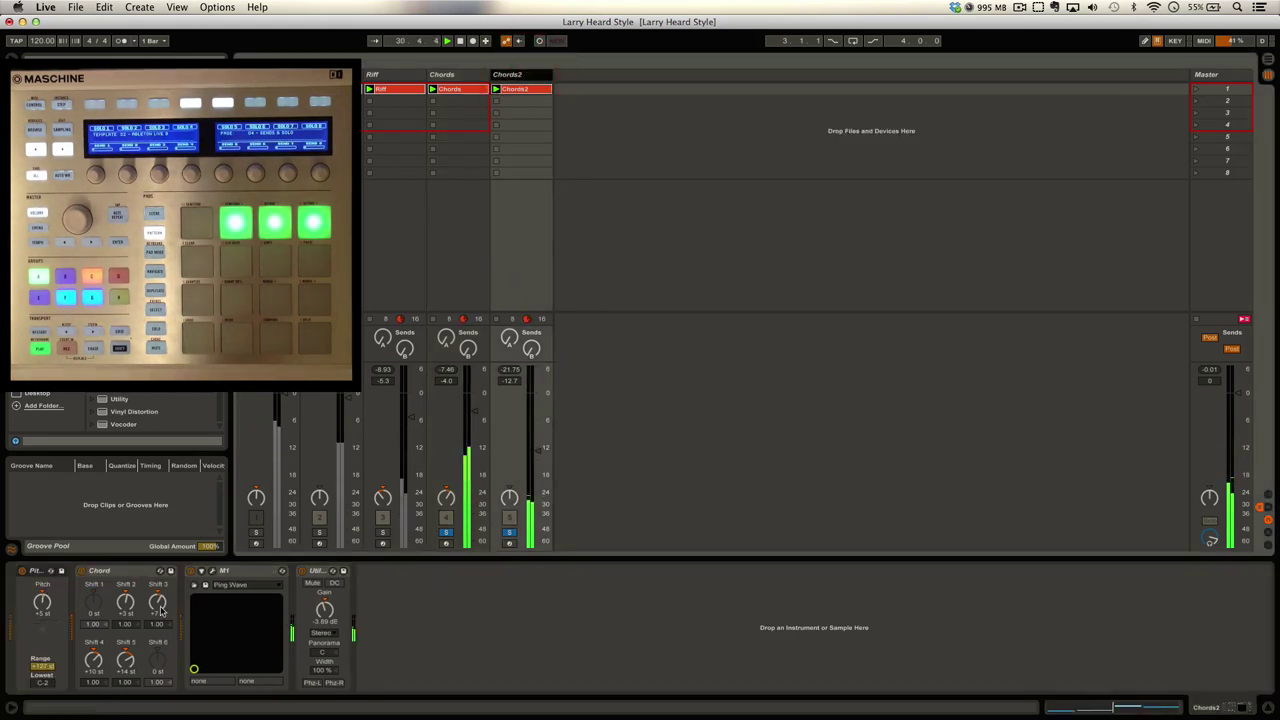
pyautogui.click(208, 571)
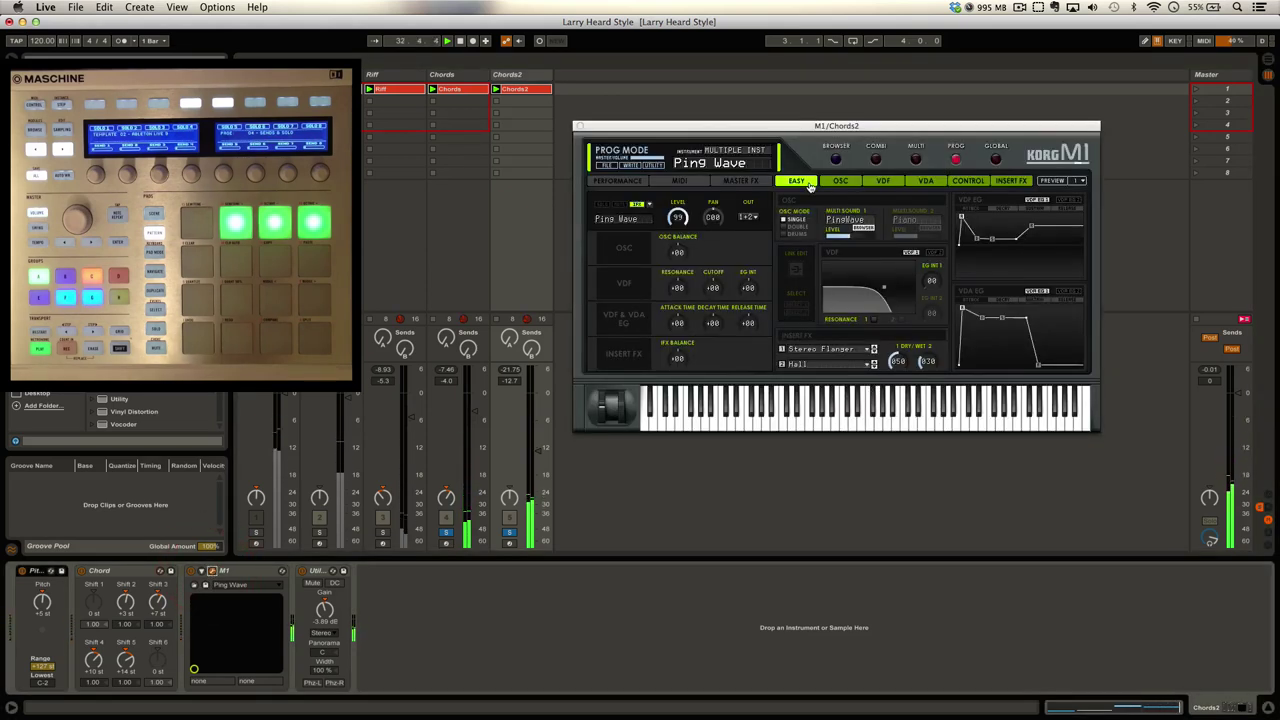
pyautogui.click(580, 127)
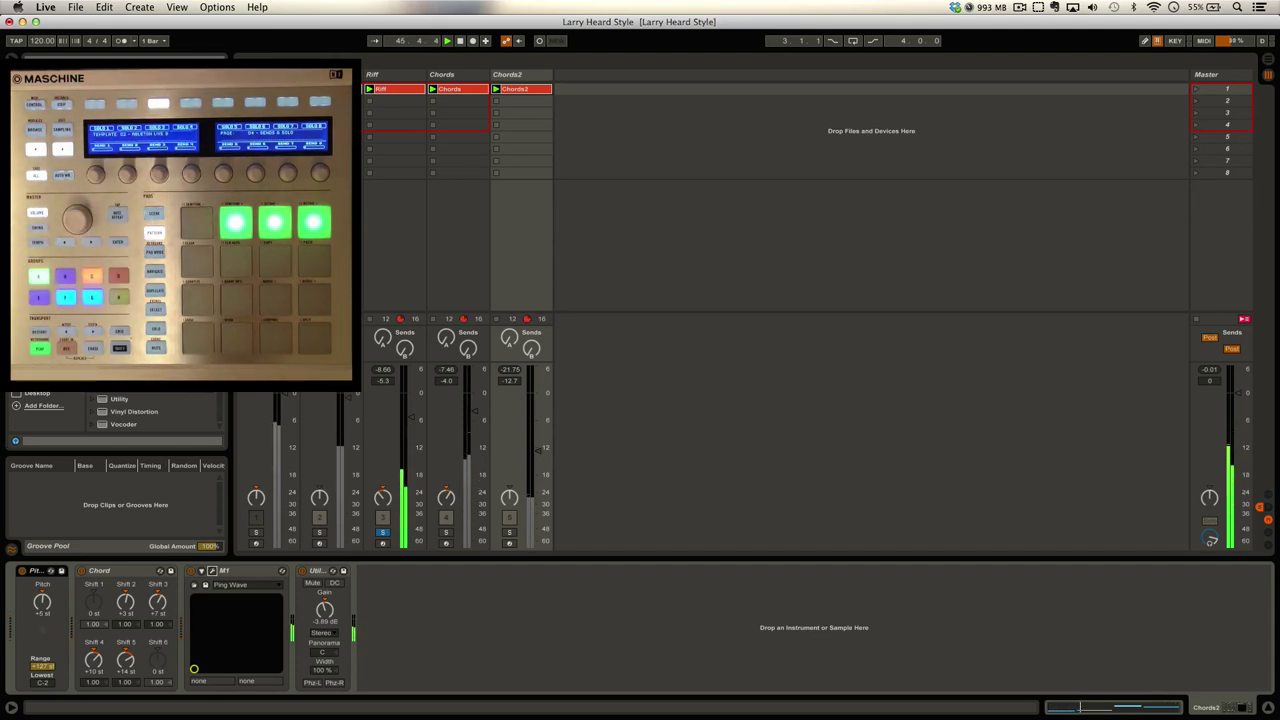
# Select the Riff track and open its M1 E.Piano 2 instrument window
pyautogui.click(396, 87)
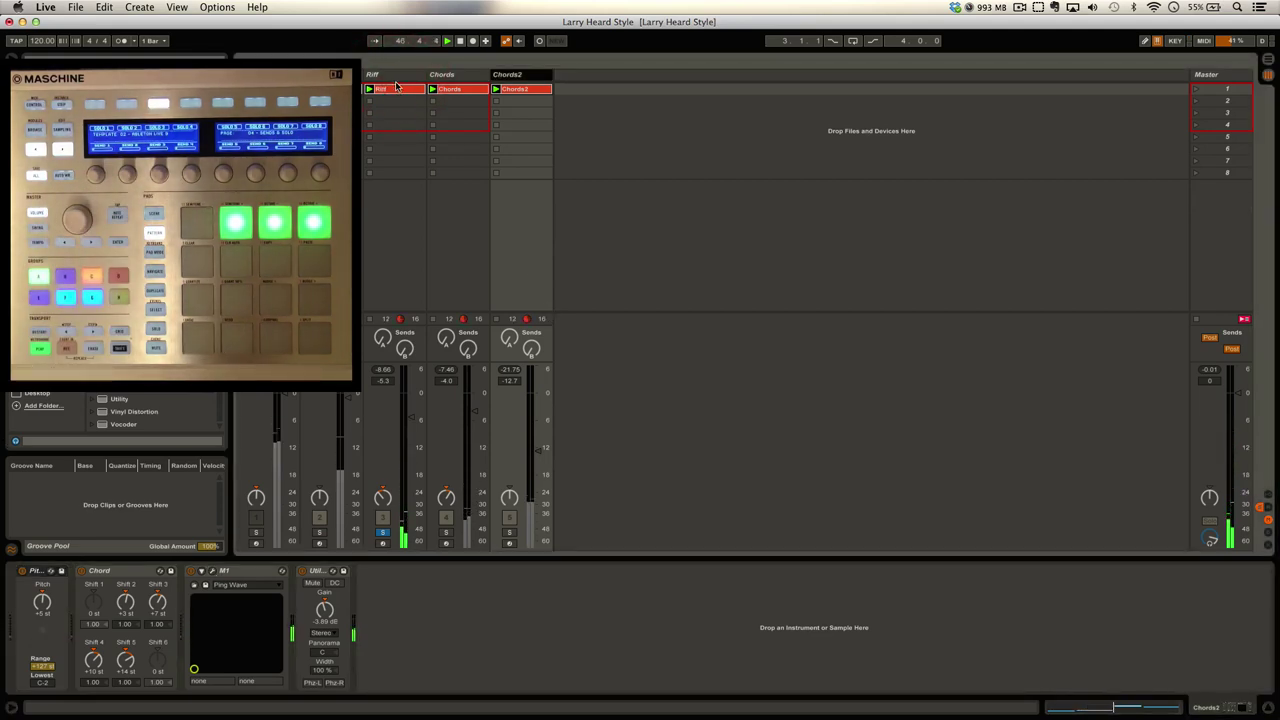
pyautogui.click(396, 87)
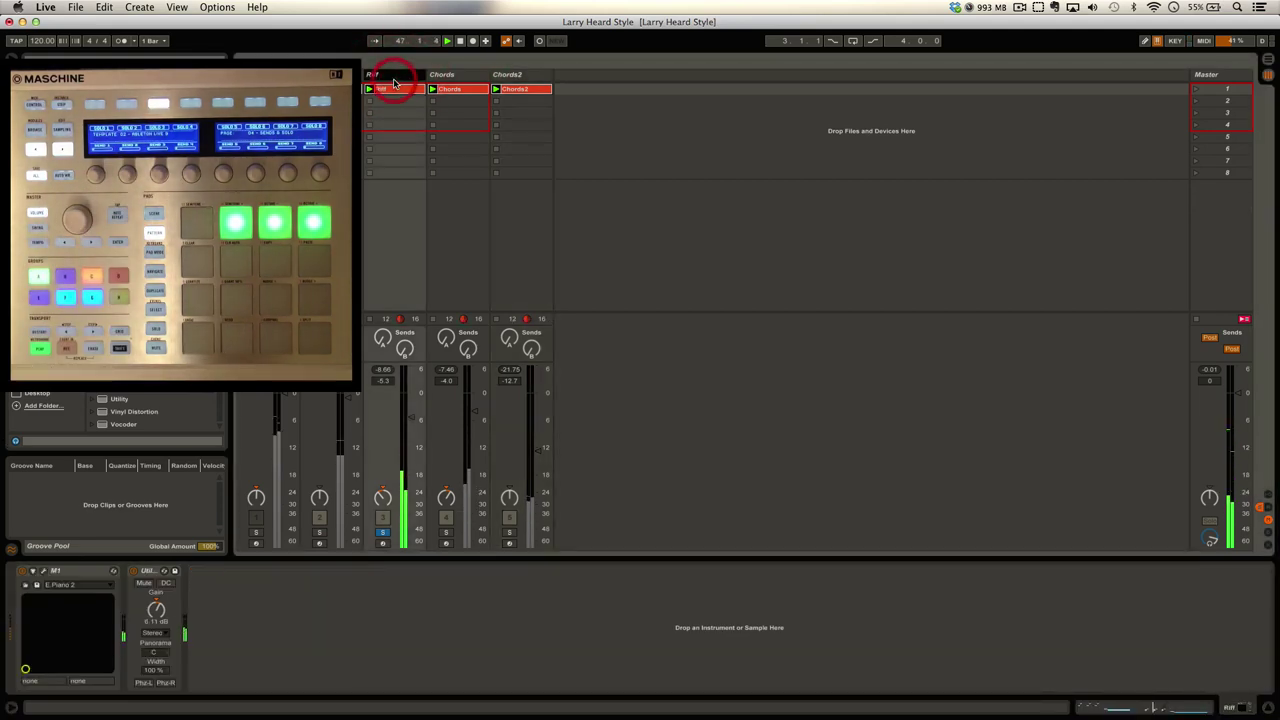
pyautogui.click(43, 571)
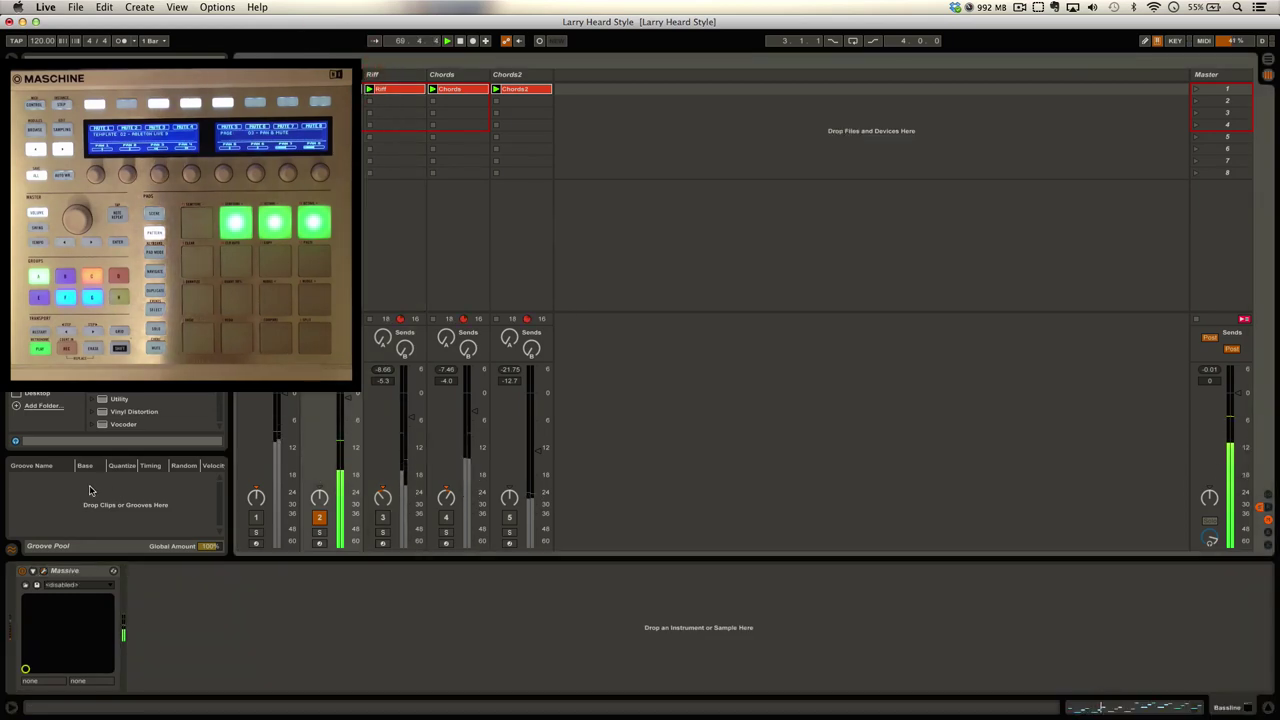
# Open Massive and inspect the OSC1 wavetable (Squ-Saw I), Voicing and 3 Env pages
pyautogui.click(43, 570)
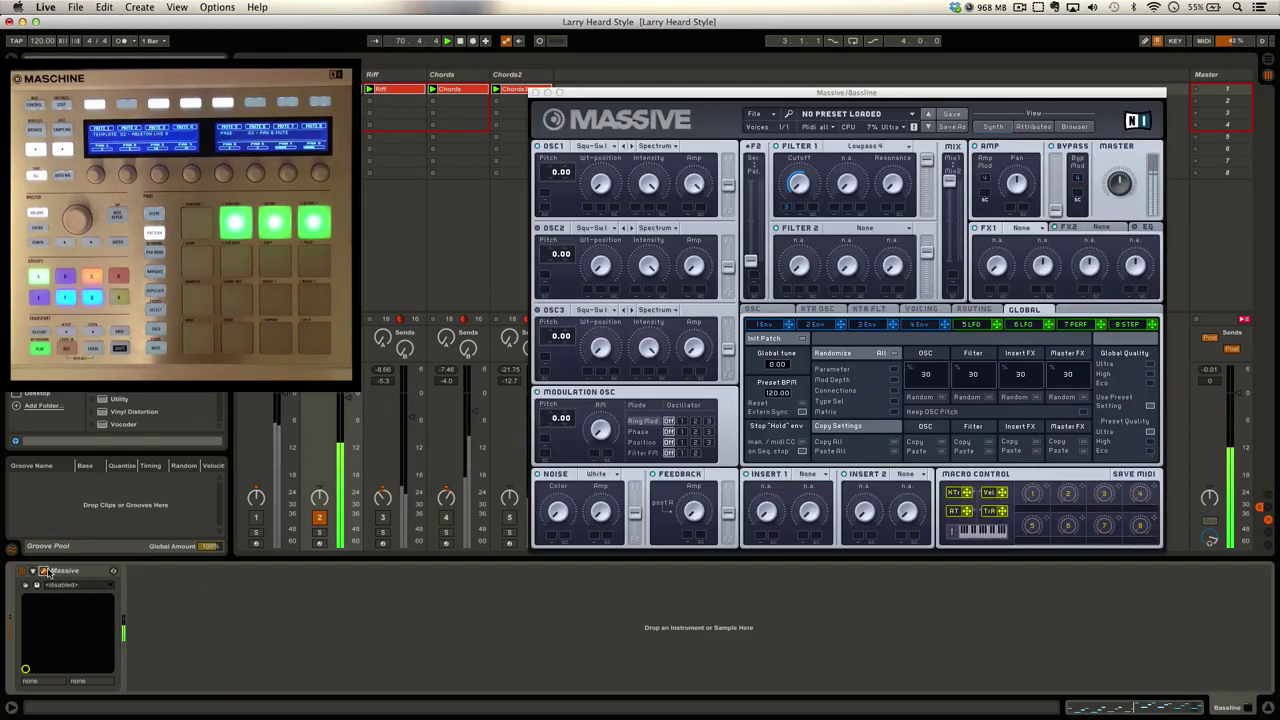
pyautogui.moveTo(754, 93); pyautogui.dragTo(734, 91)
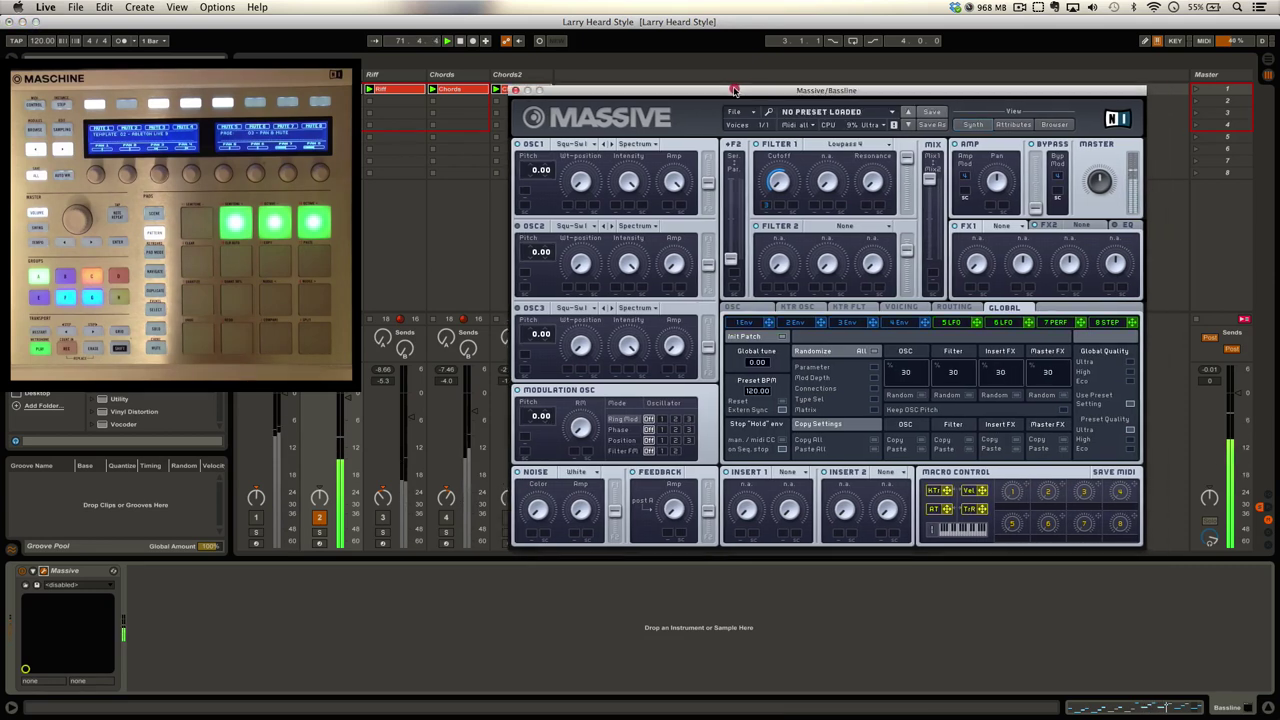
pyautogui.click(578, 144)
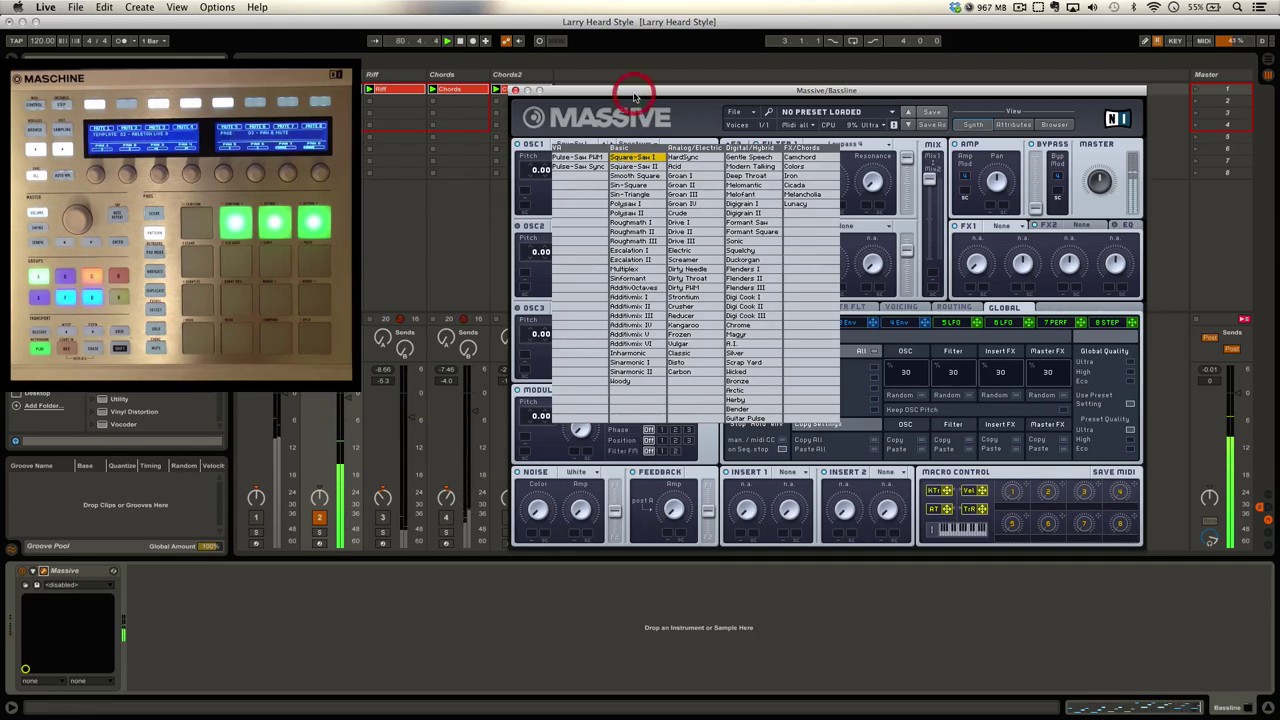
pyautogui.click(602, 112)
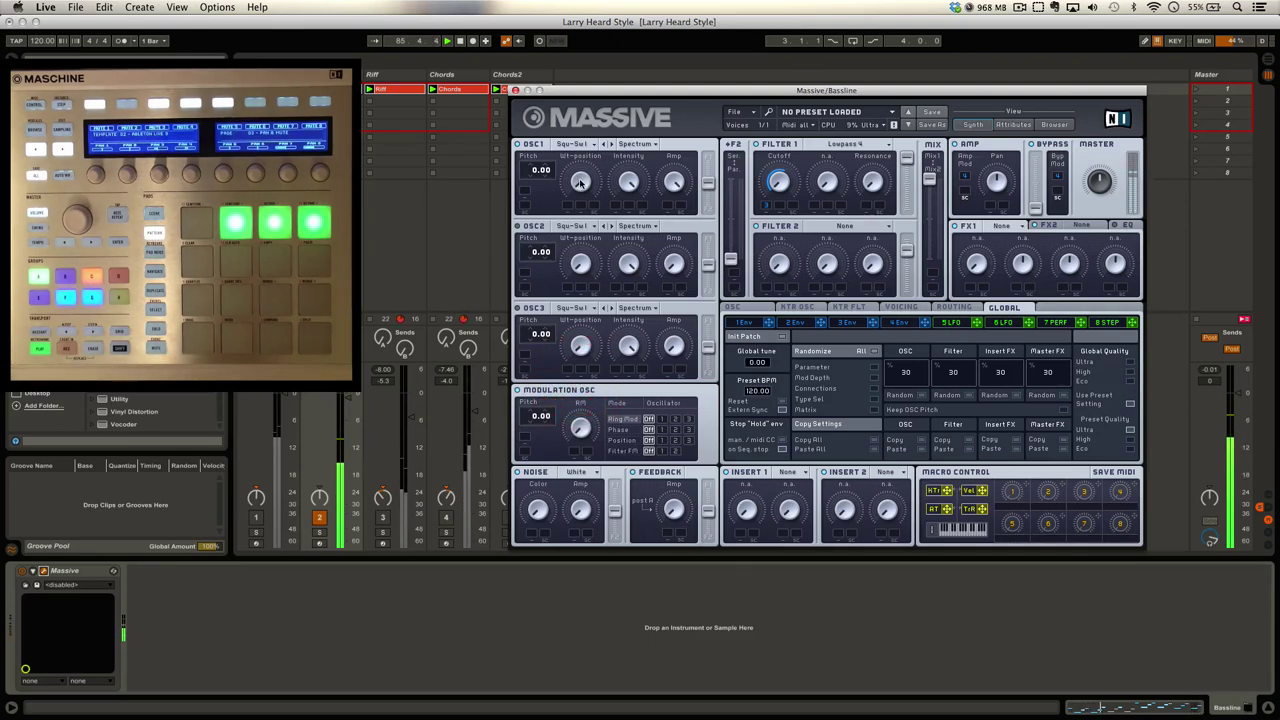
pyautogui.click(905, 308)
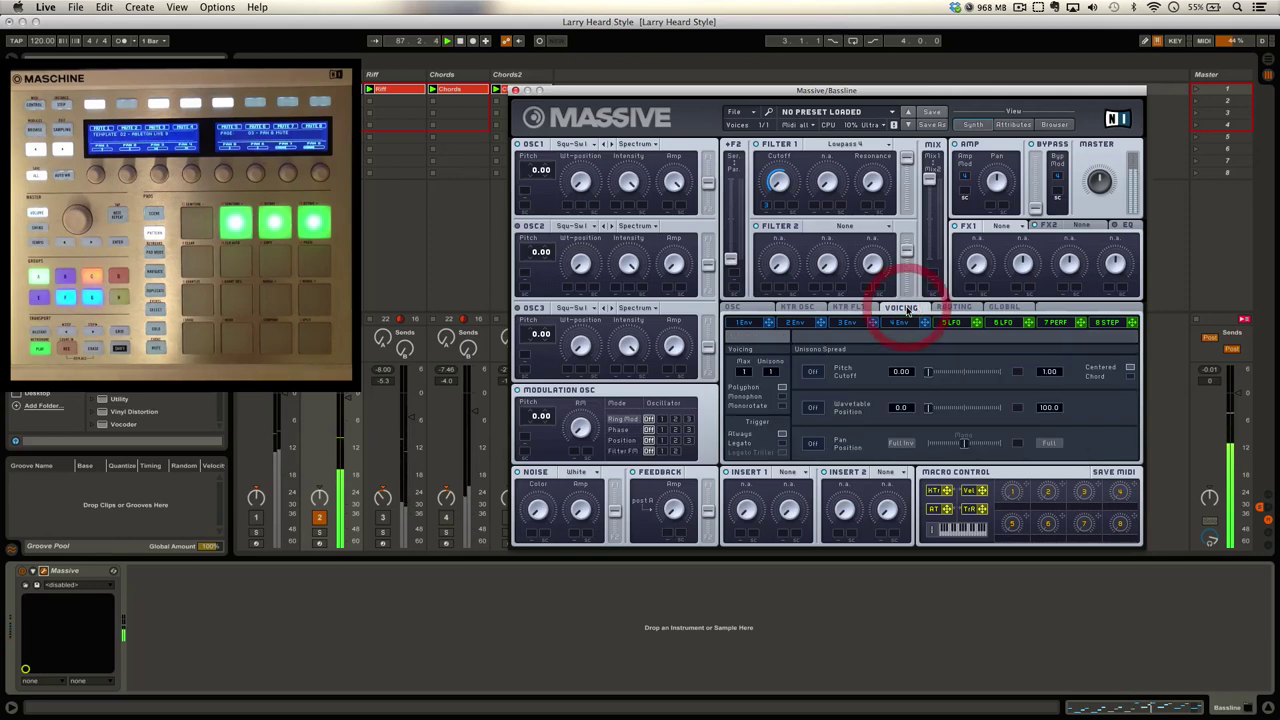
pyautogui.click(858, 326)
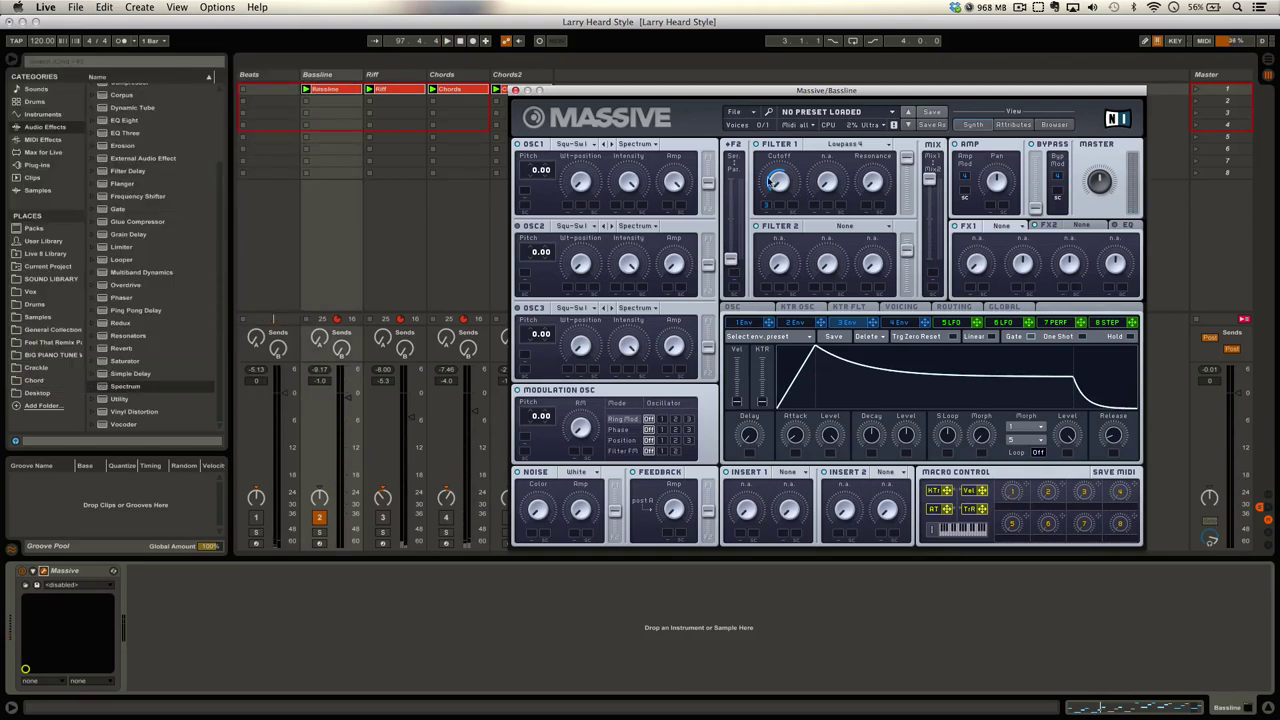
# Duplicate the Bassline track from the Edit menu
pyautogui.click(139, 7)
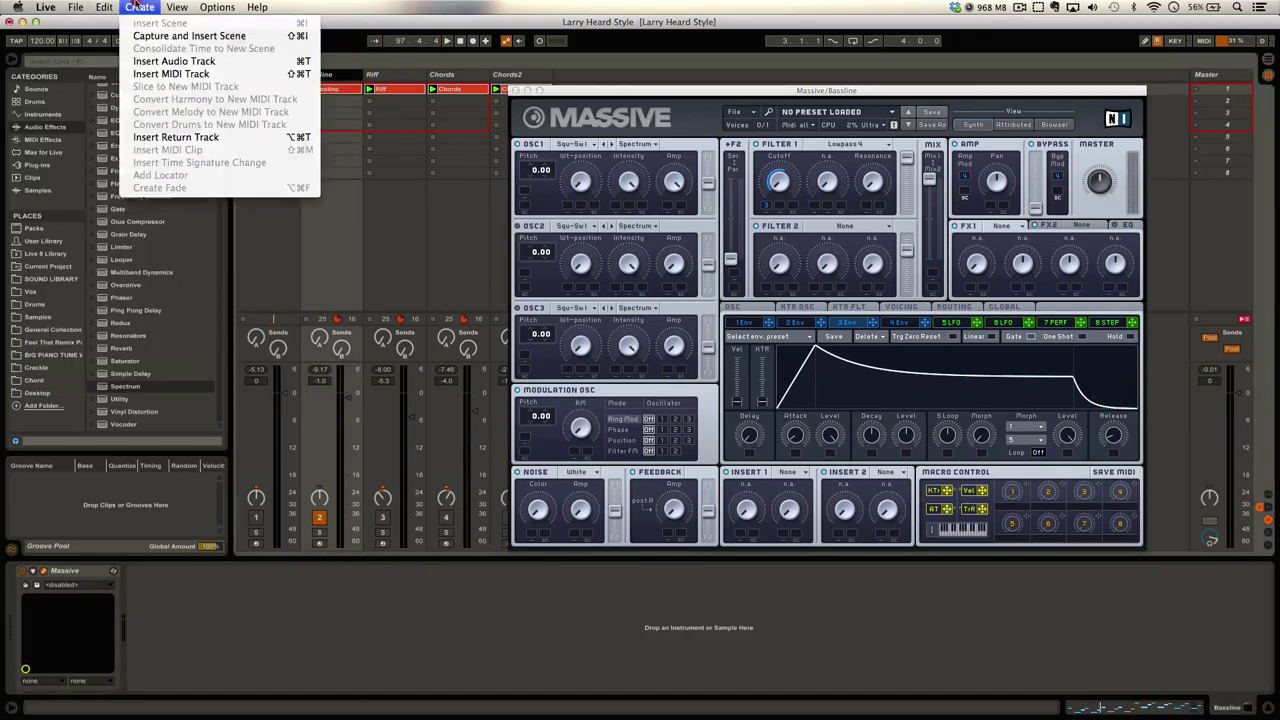
pyautogui.moveTo(92, 7)
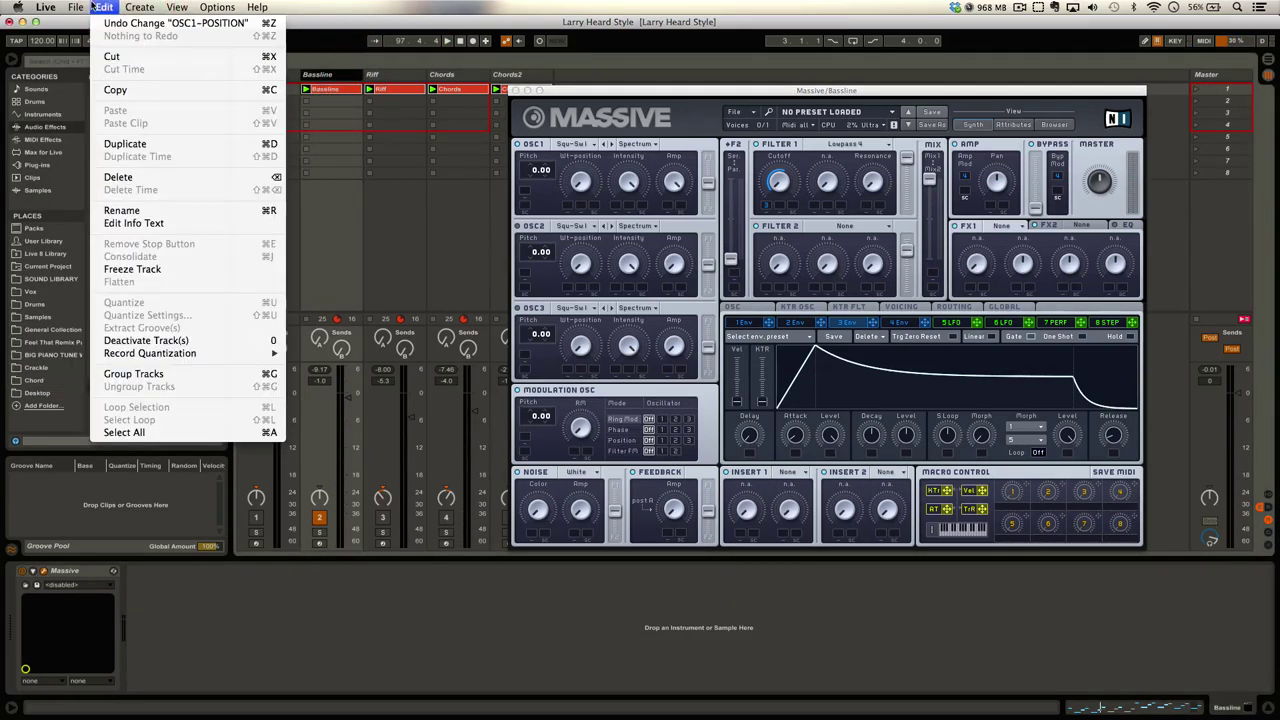
pyautogui.click(125, 143)
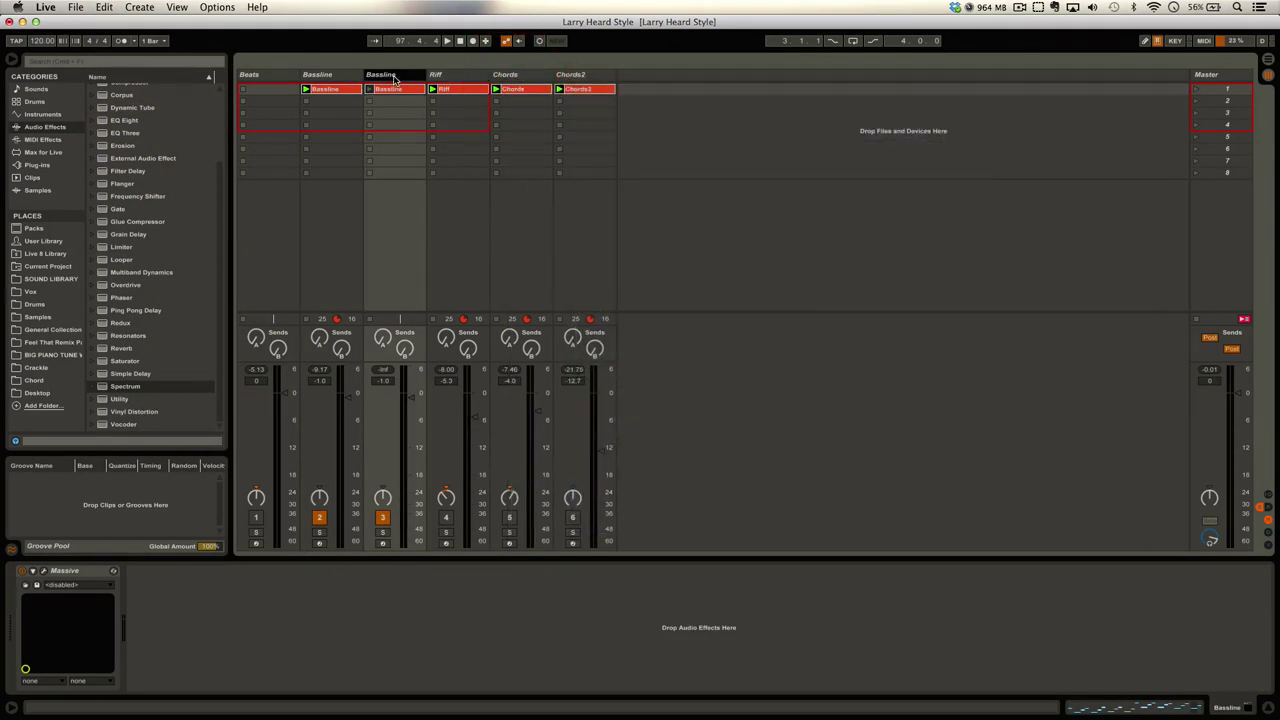
# Delete the Massive instrument from the duplicated bass track
pyautogui.press('super+r')
pyautogui.click(46, 573)
pyautogui.press('Delete')
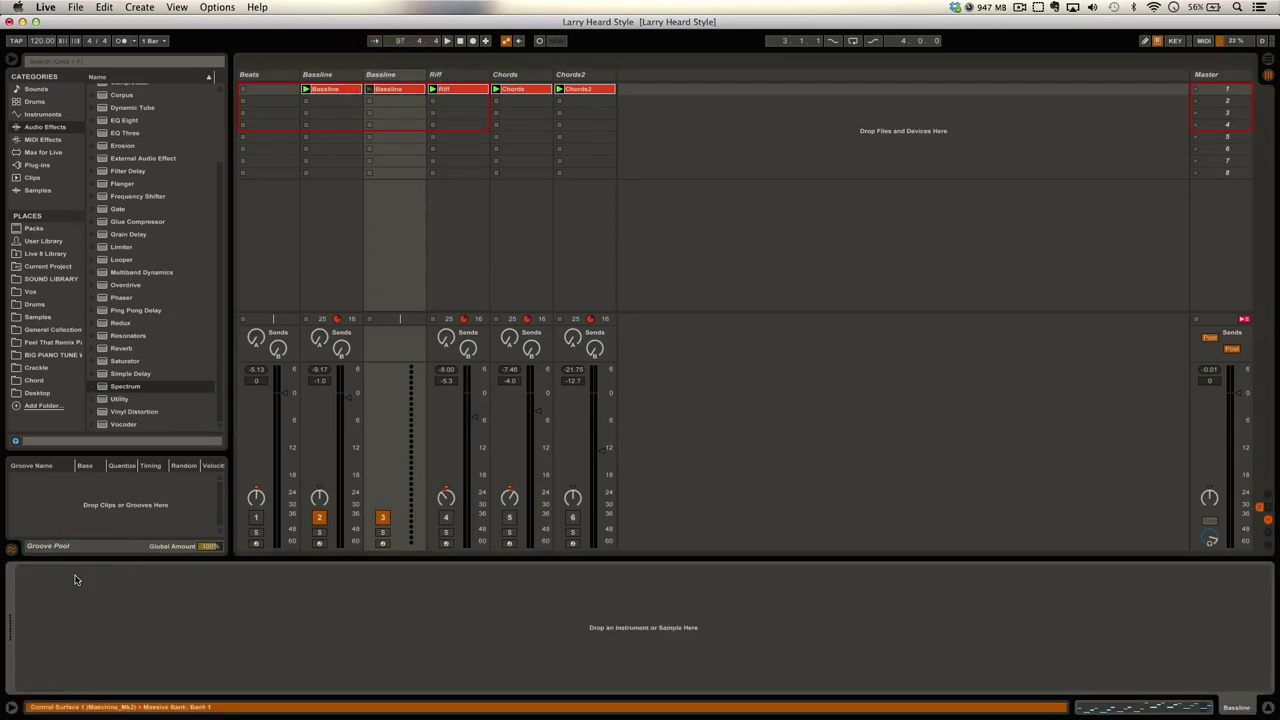
# Rename the track 'bass 2' and its clip 'bass2'
pyautogui.click(390, 76)
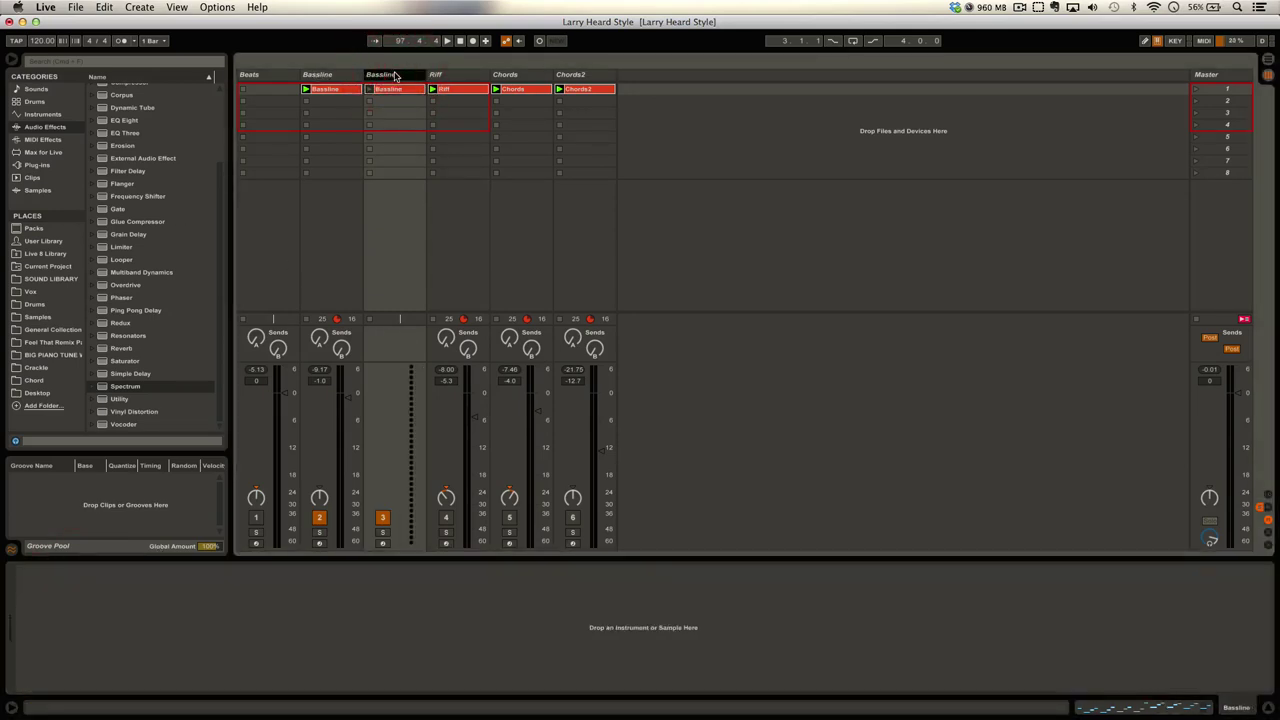
pyautogui.press('super+r')
pyautogui.write('ba')
pyautogui.press('Return')
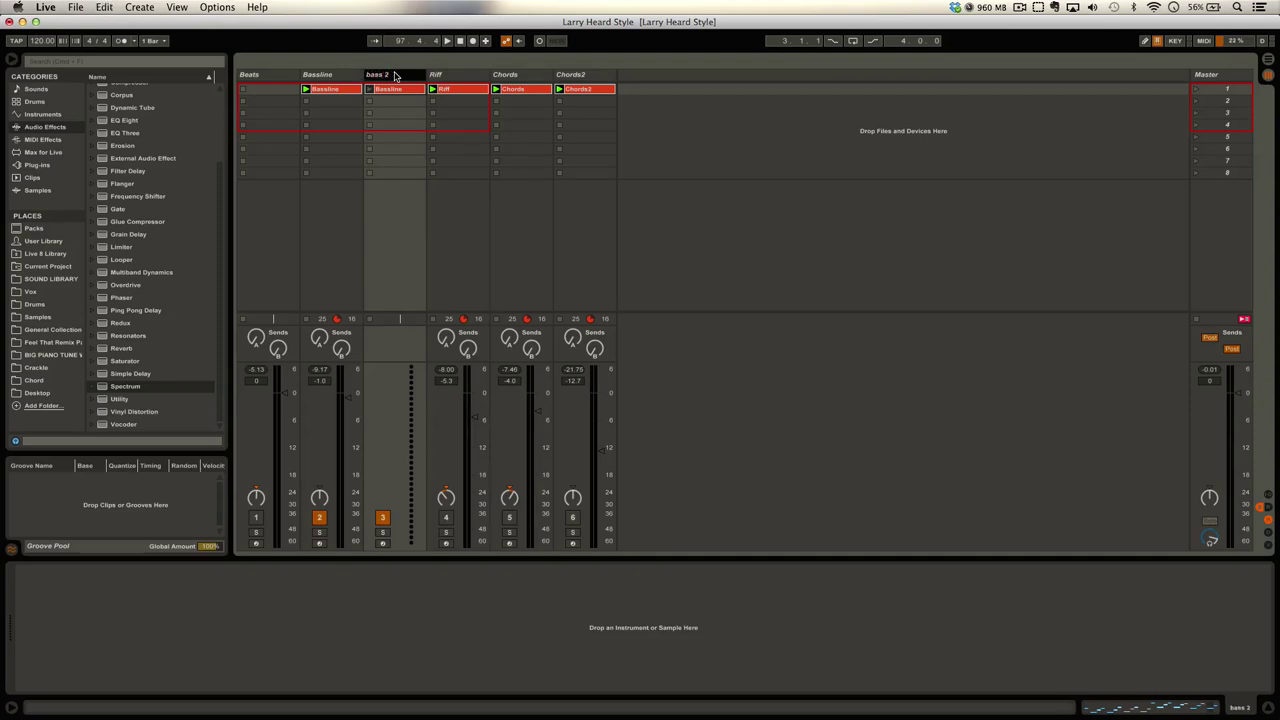
pyautogui.click(403, 91)
pyautogui.press('super+r')
pyautogui.write('ba')
pyautogui.press('Return')
# Load a fresh Massive onto bass 2, solo the track and play the bass2 clip
pyautogui.click(401, 75)
pyautogui.click(36, 164)
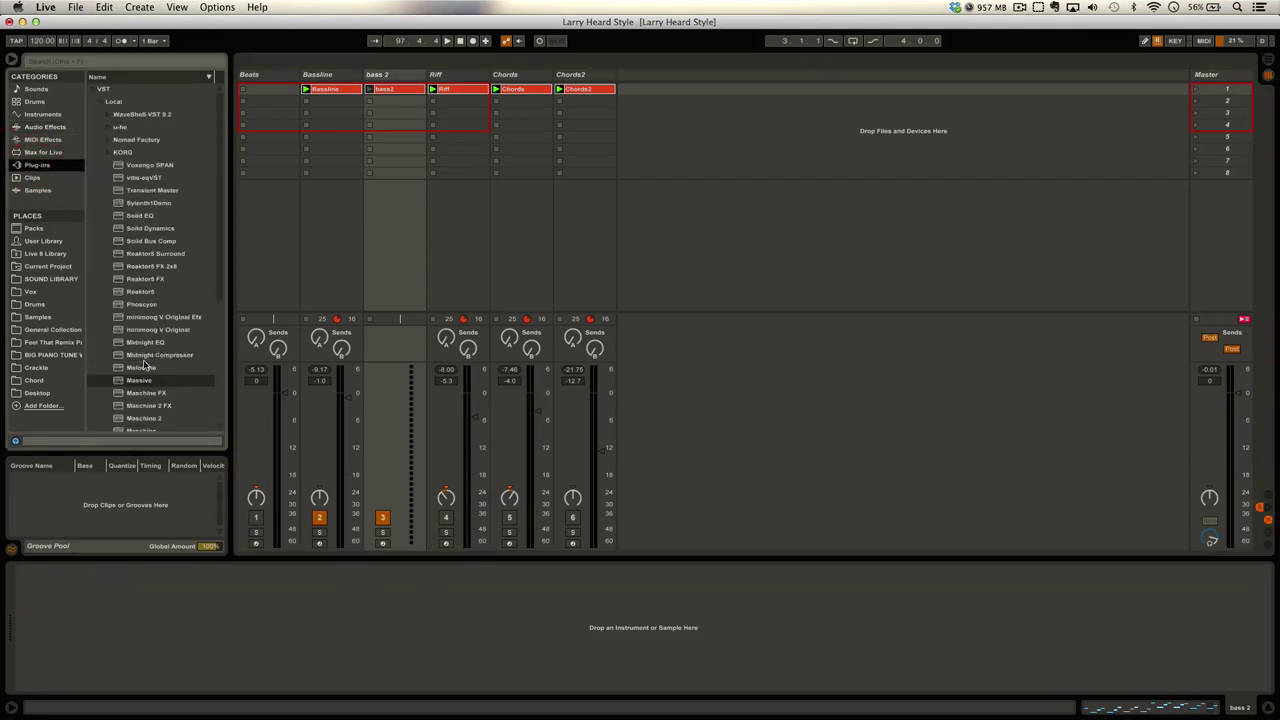
pyautogui.doubleClick(139, 381)
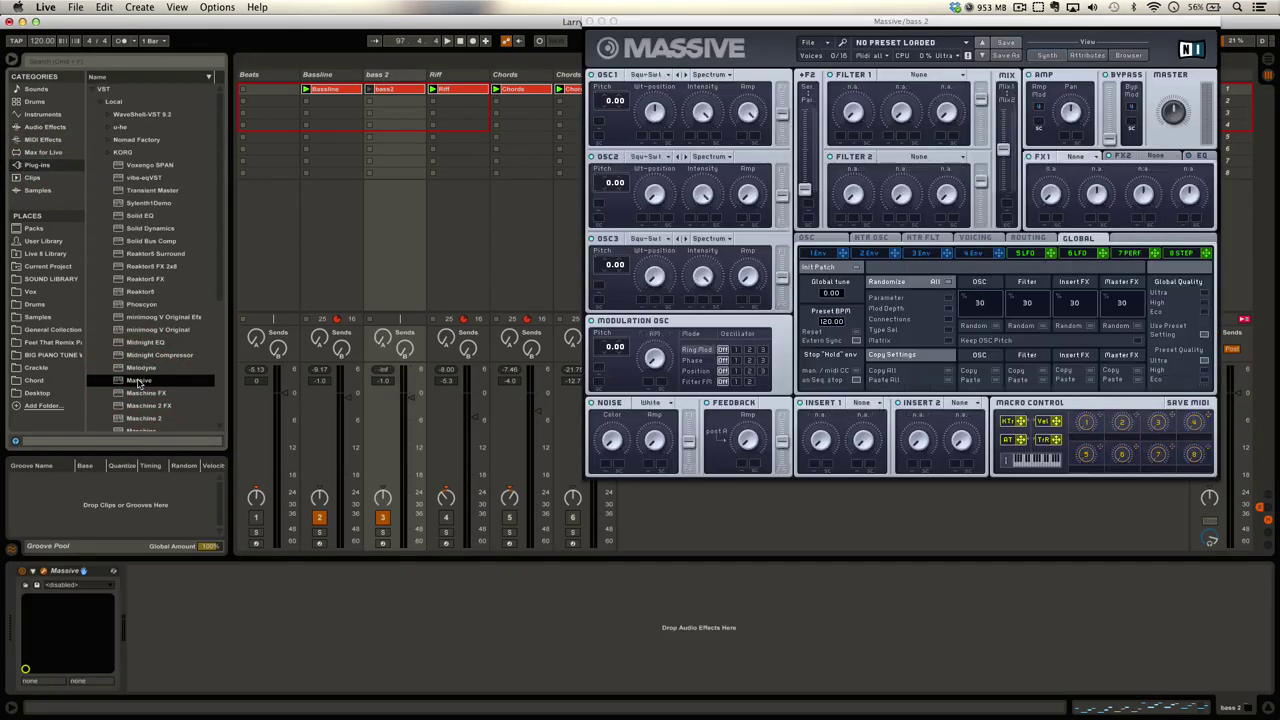
pyautogui.click(382, 531)
pyautogui.click(369, 90)
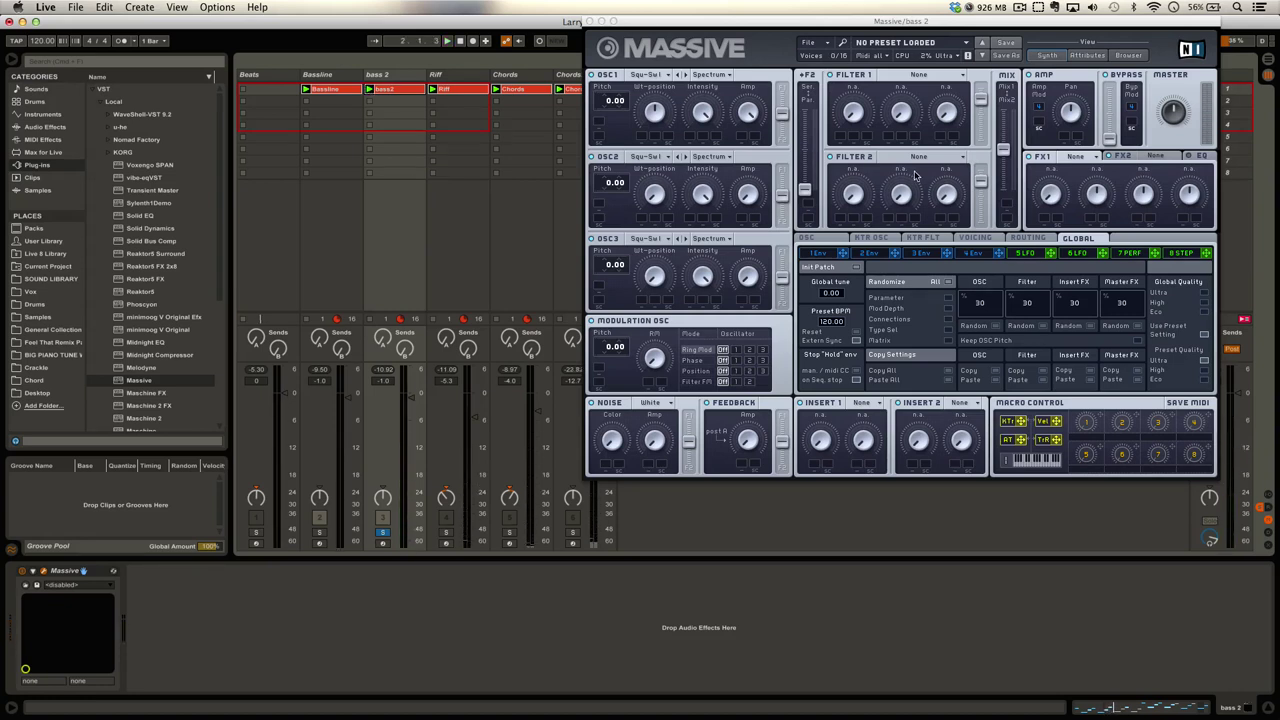
# Set Massive's Max voices to 1 and raise the oscillator Mix fader
pyautogui.click(977, 239)
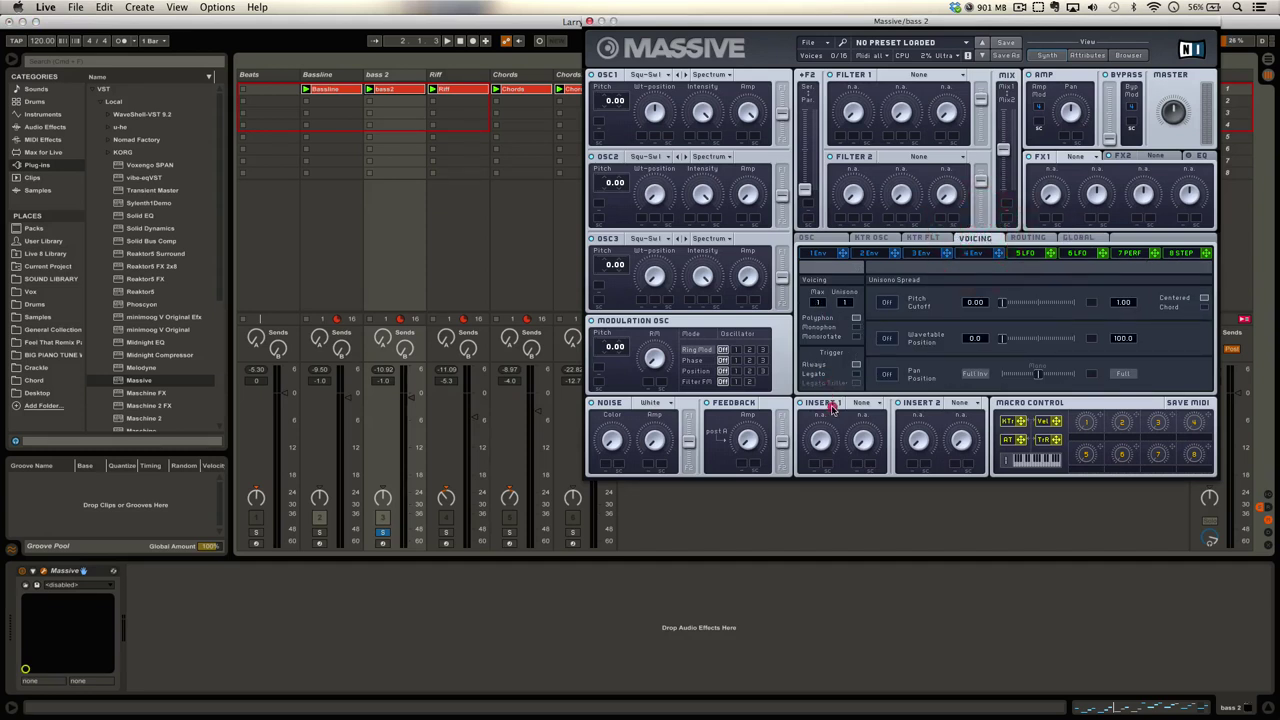
pyautogui.click(832, 398)
pyautogui.click(652, 113)
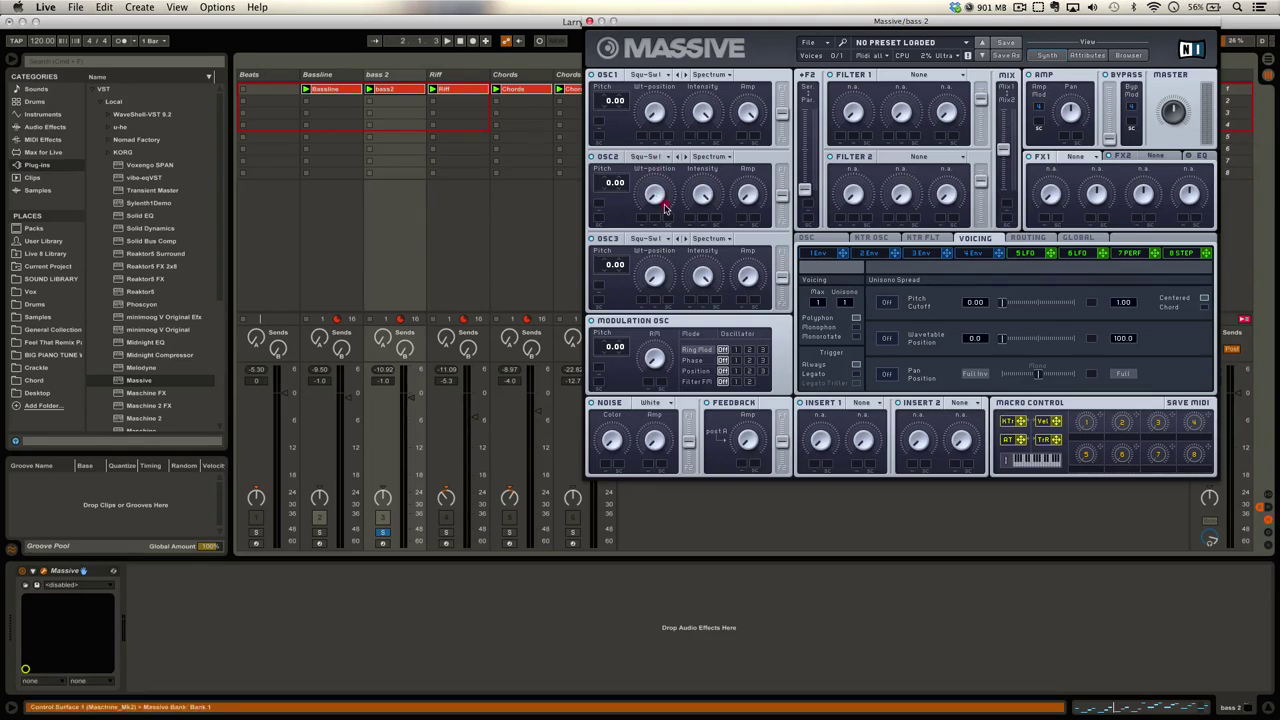
pyautogui.click(656, 194)
pyautogui.click(593, 158)
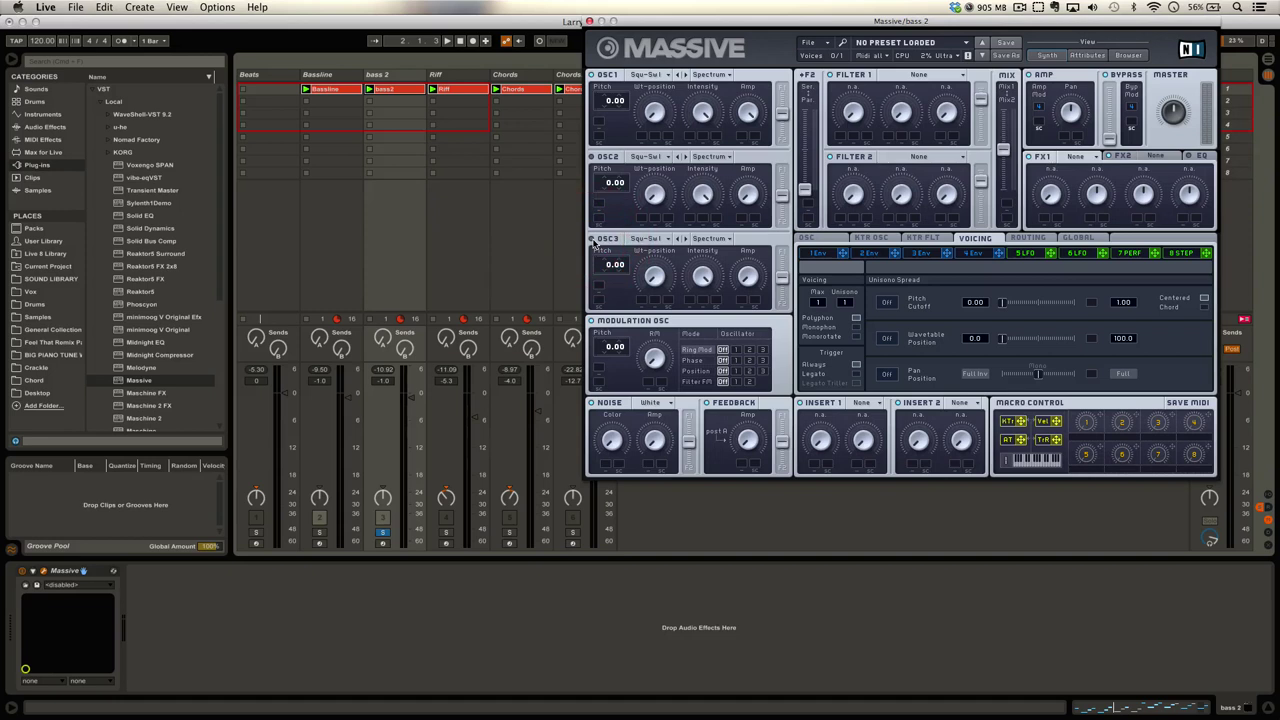
pyautogui.moveTo(1006, 154); pyautogui.dragTo(1006, 114)
# Set Massive's Filter 1 type to Lowpass 4 and start playback to hear the bass
pyautogui.click(960, 80)
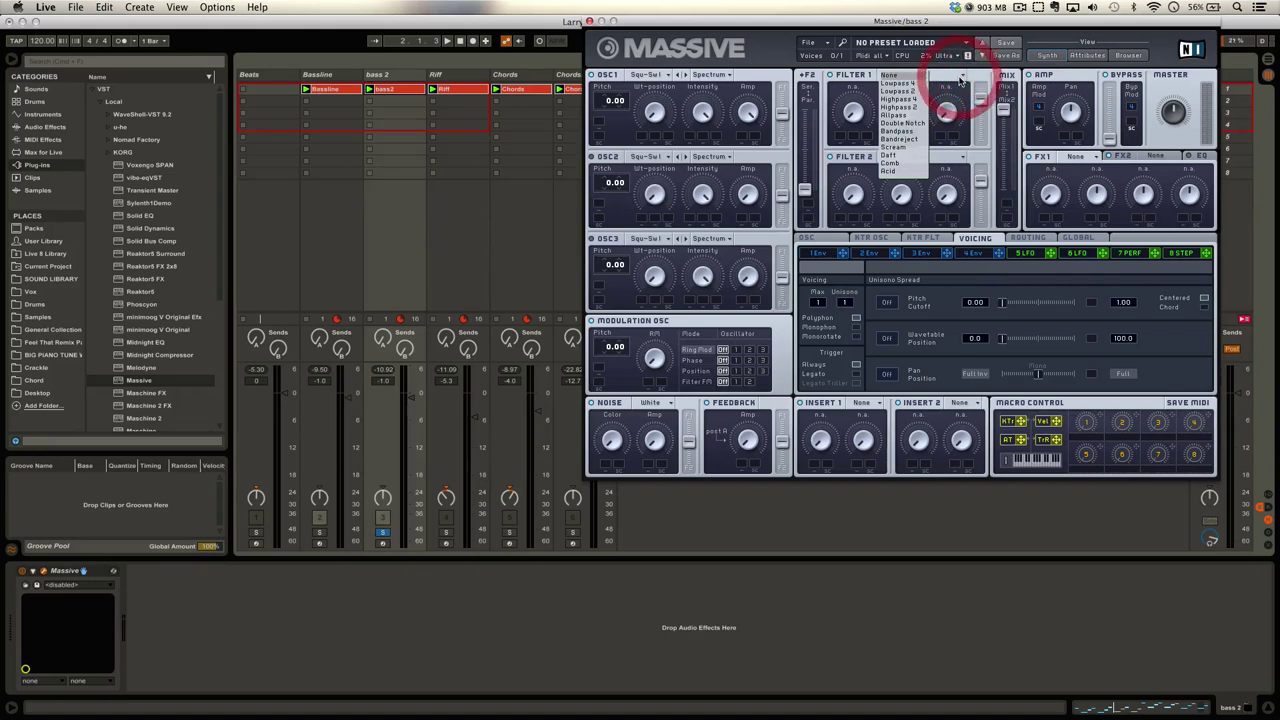
pyautogui.click(902, 90)
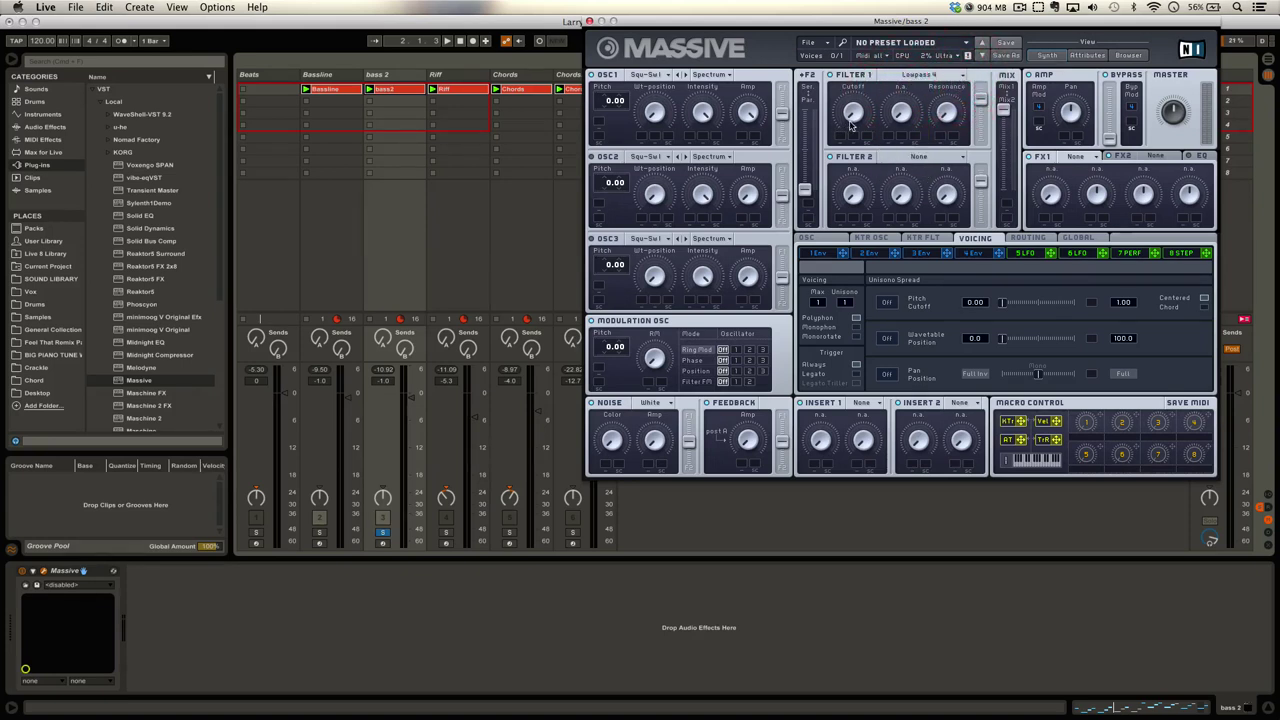
pyautogui.press('space')
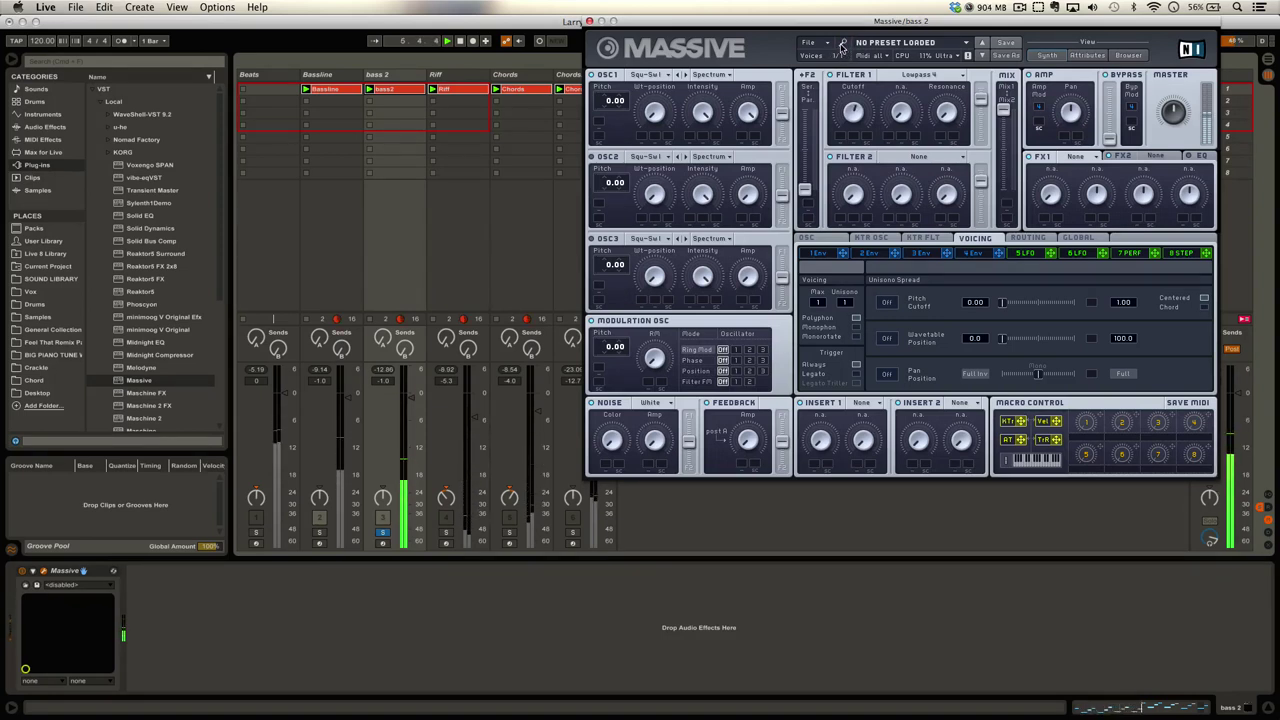
pyautogui.click(842, 48)
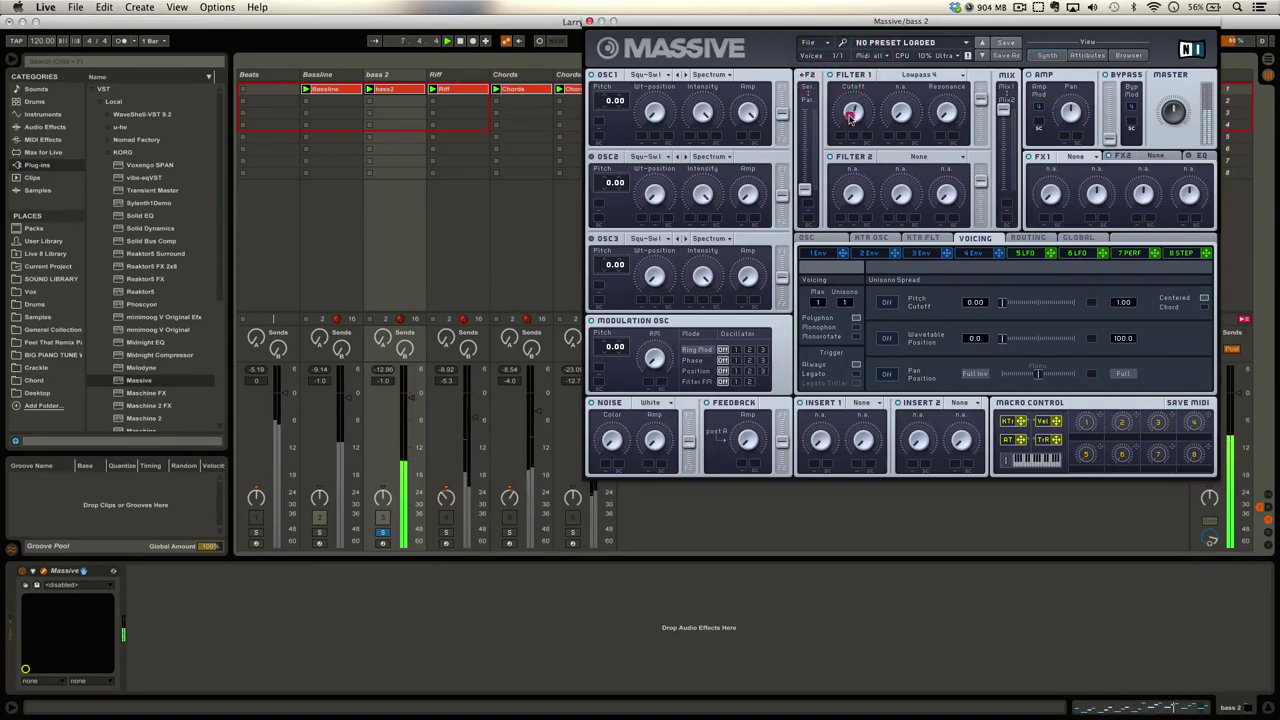
pyautogui.click(848, 111)
# Assign envelope 3 to Filter 1 Cutoff, set its amount, and blend fully to Filter 1
pyautogui.click(929, 252)
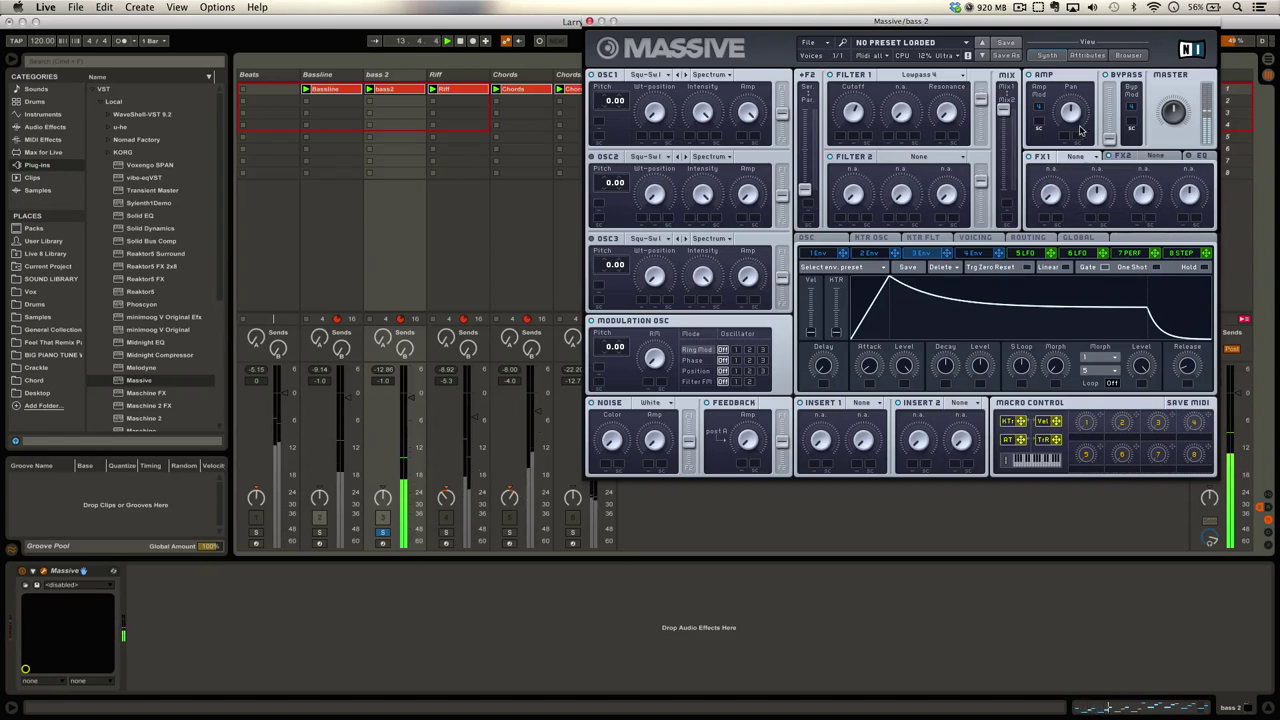
pyautogui.click(975, 253)
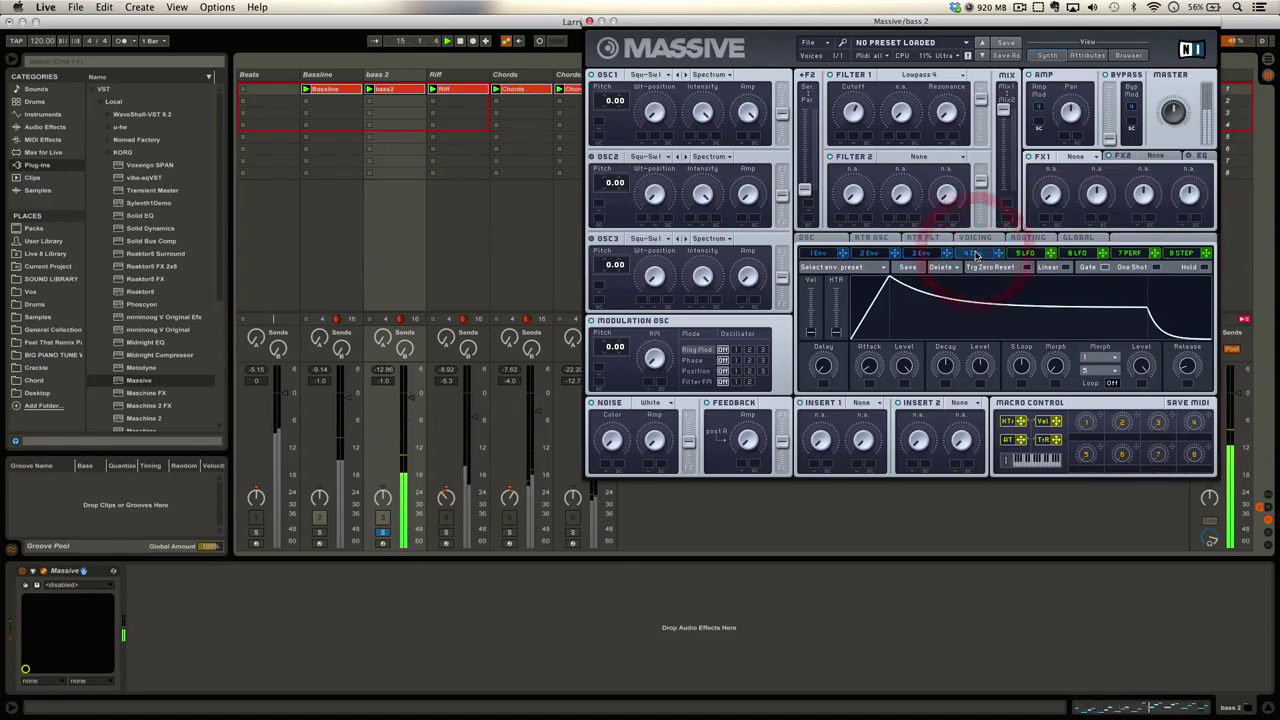
pyautogui.click(916, 255)
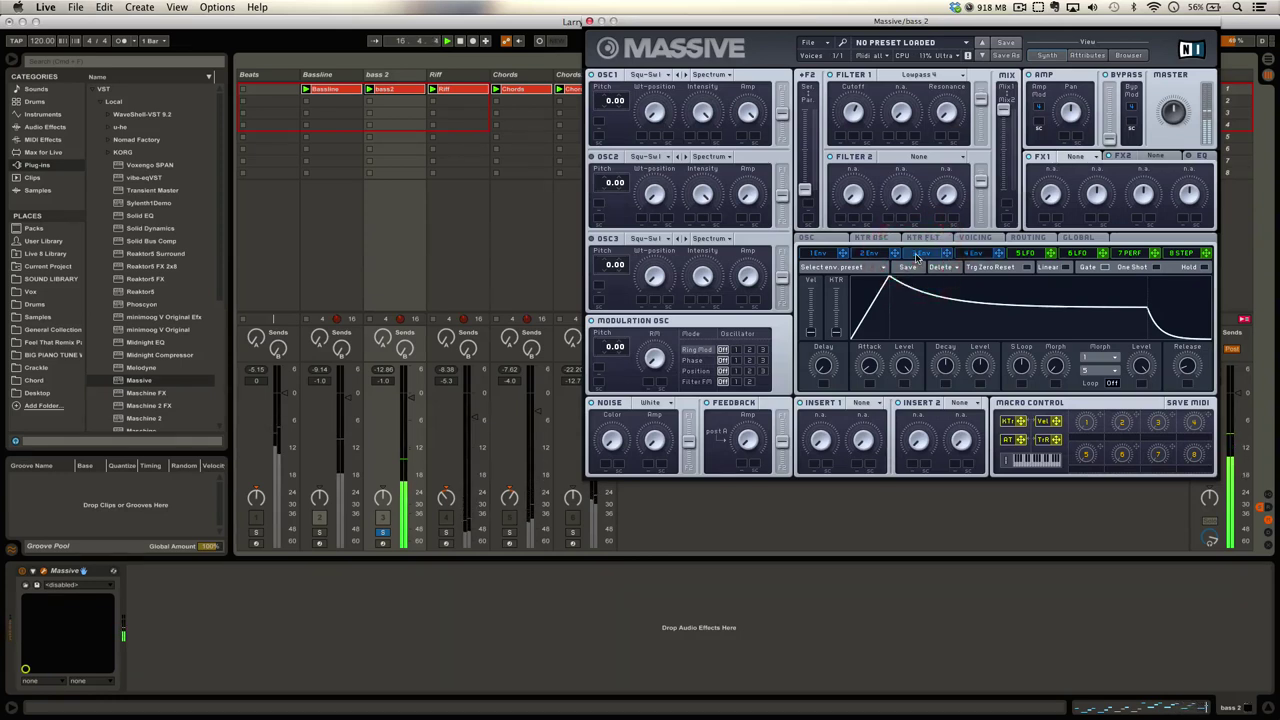
pyautogui.moveTo(949, 256)
pyautogui.mouseDown()
pyautogui.moveTo(932, 205)
pyautogui.moveTo(850, 150)
pyautogui.moveTo(848, 124)
pyautogui.moveTo(840, 137)
pyautogui.mouseUp()
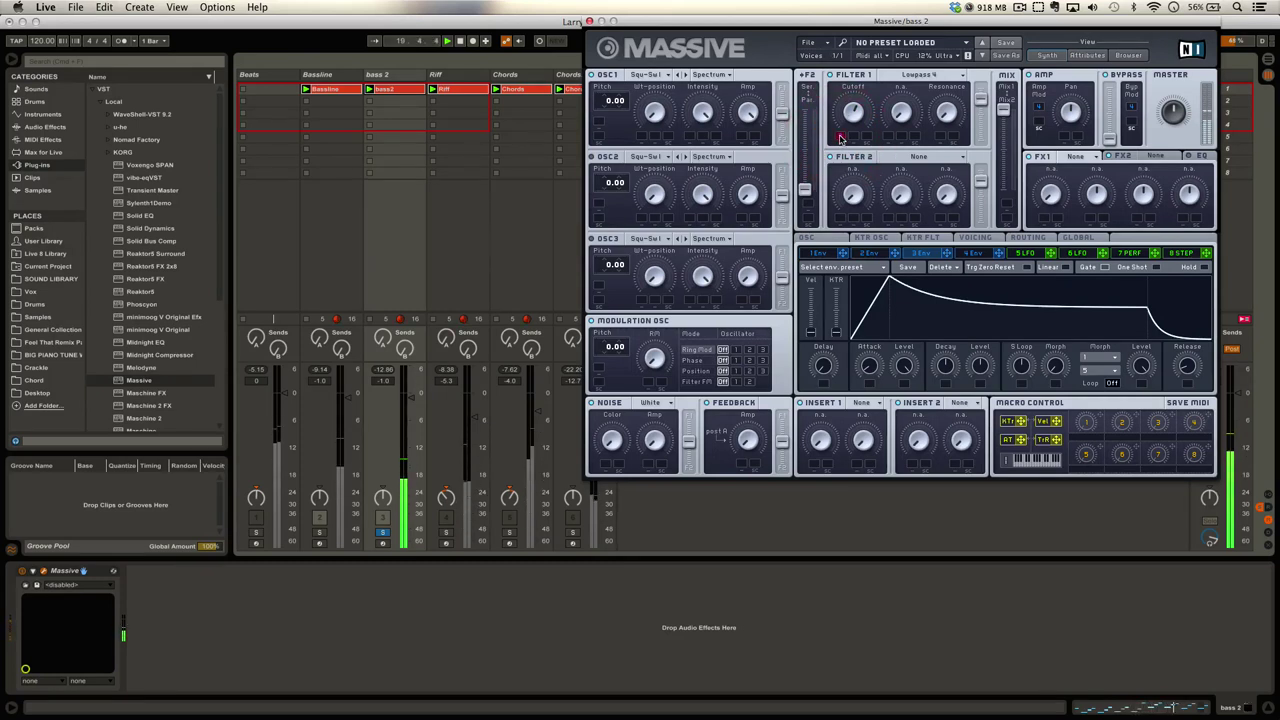
pyautogui.moveTo(843, 106); pyautogui.dragTo(867, 176)
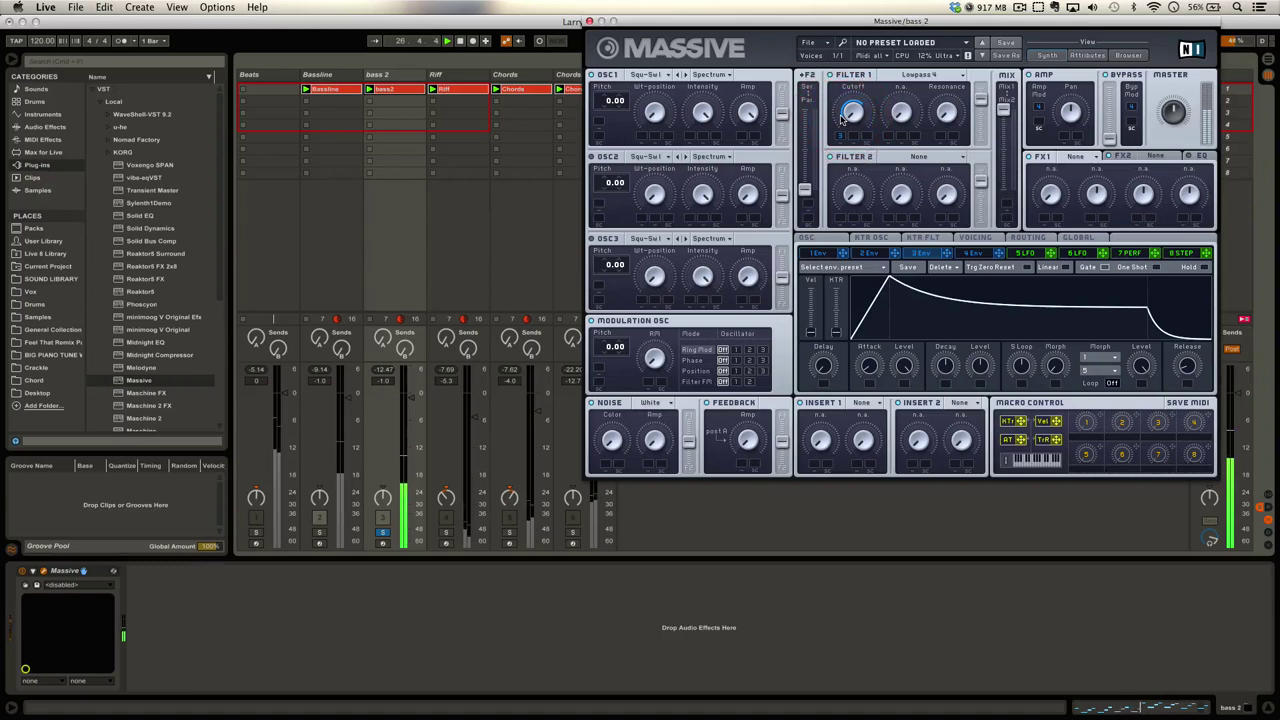
pyautogui.click(980, 76)
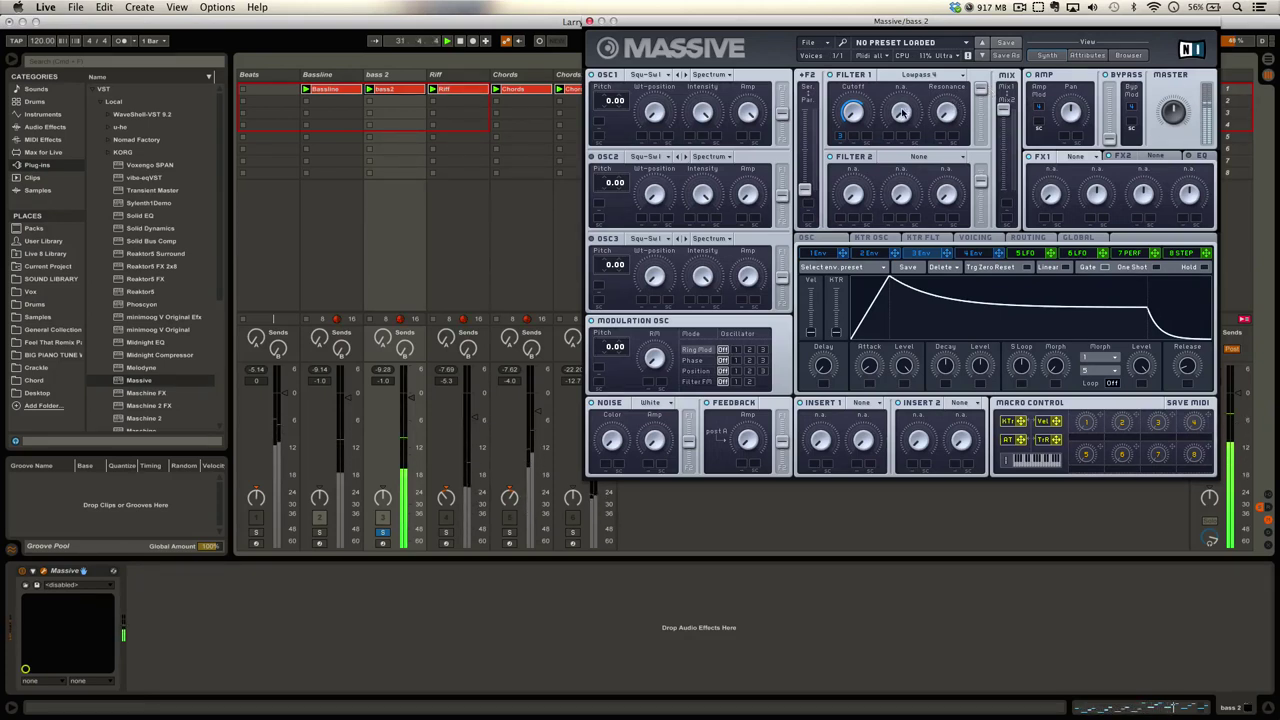
pyautogui.click(832, 158)
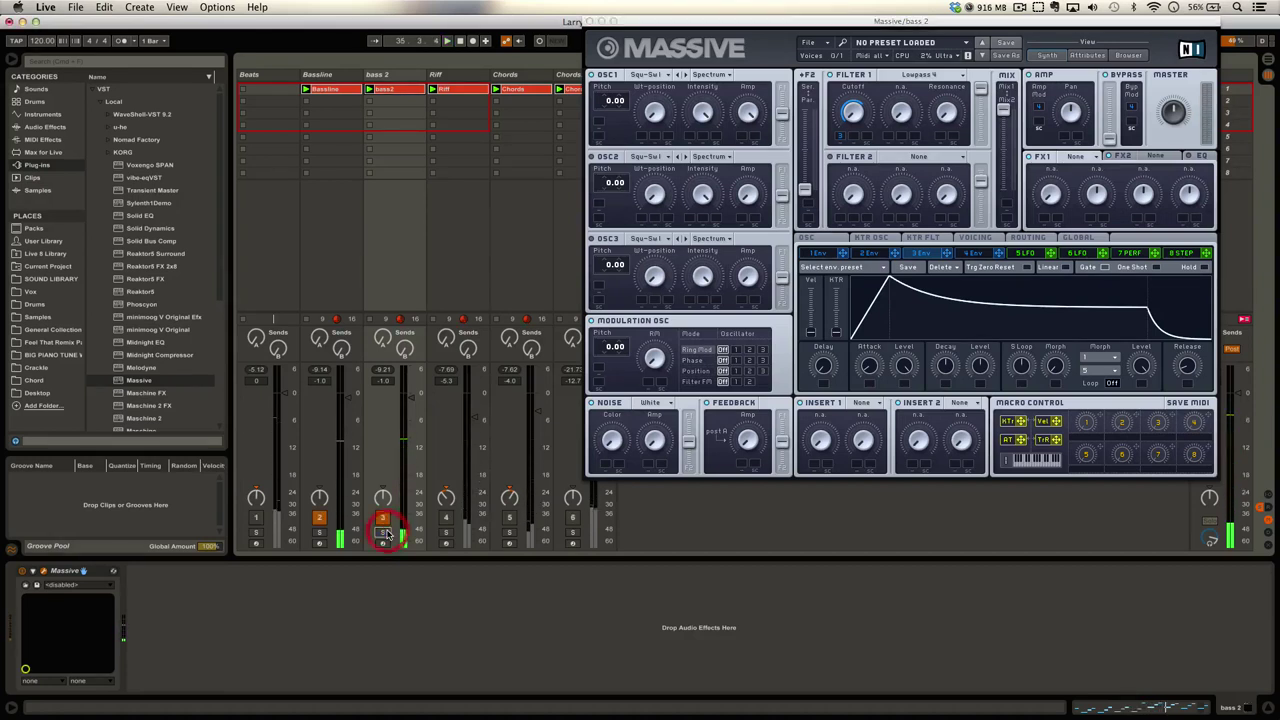
# Solo Bassline and play, then solo bass 2 alone and select its track
pyautogui.click(319, 532)
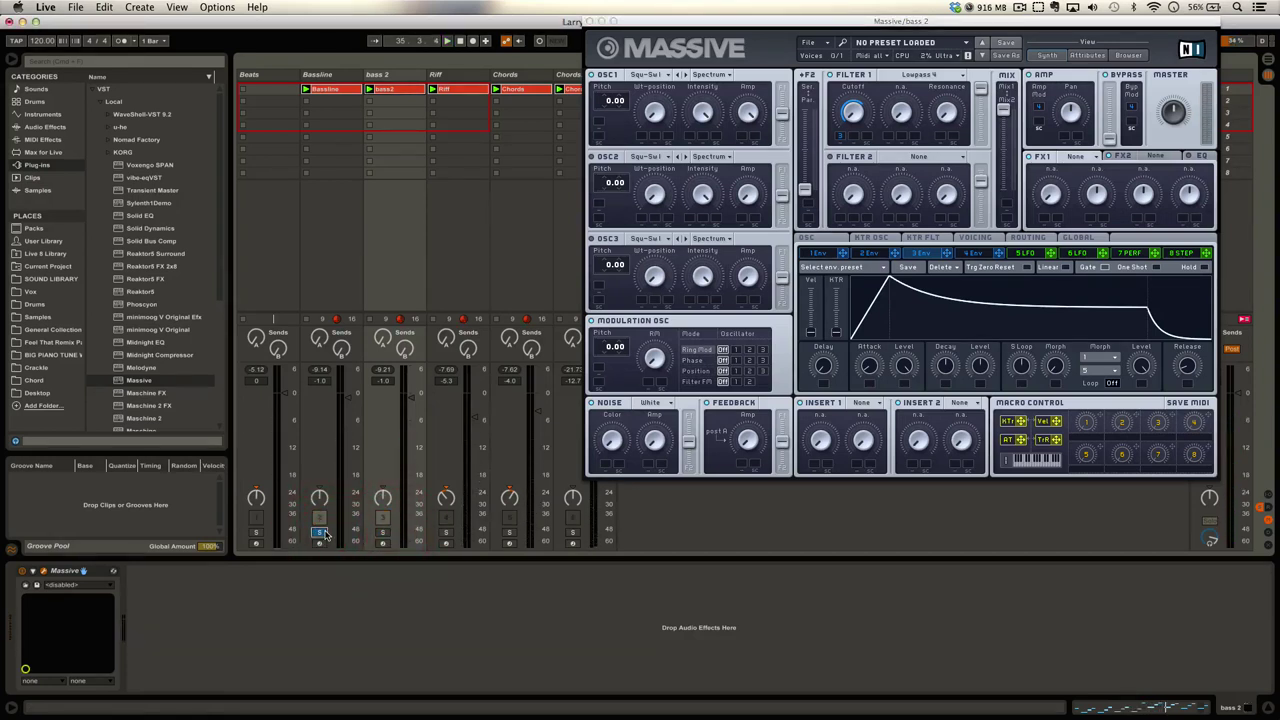
pyautogui.press('space')
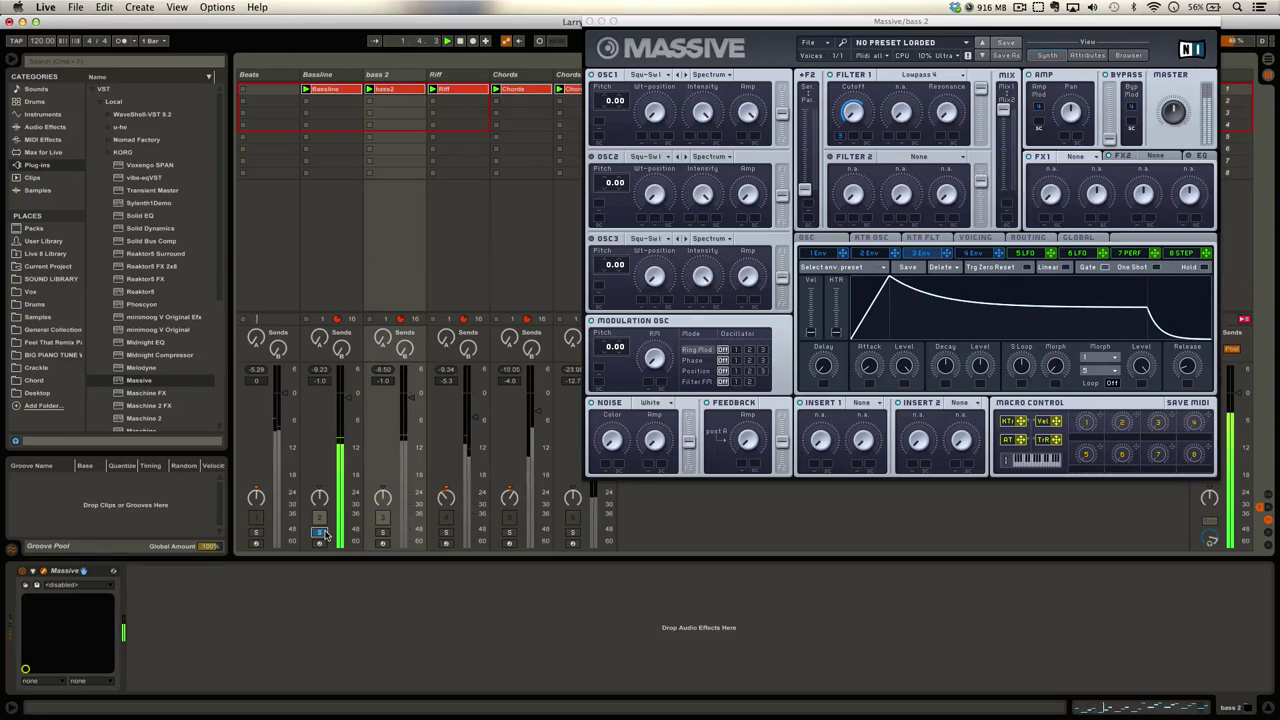
pyautogui.click(381, 532)
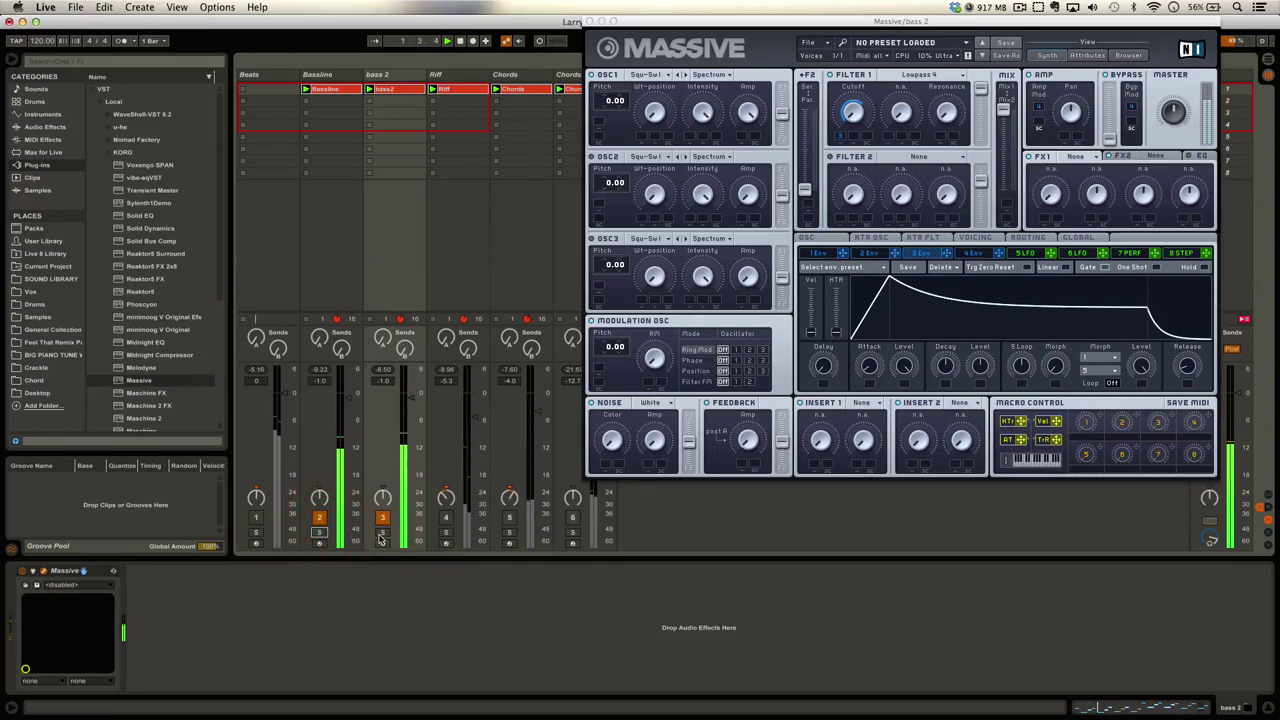
pyautogui.click(381, 533)
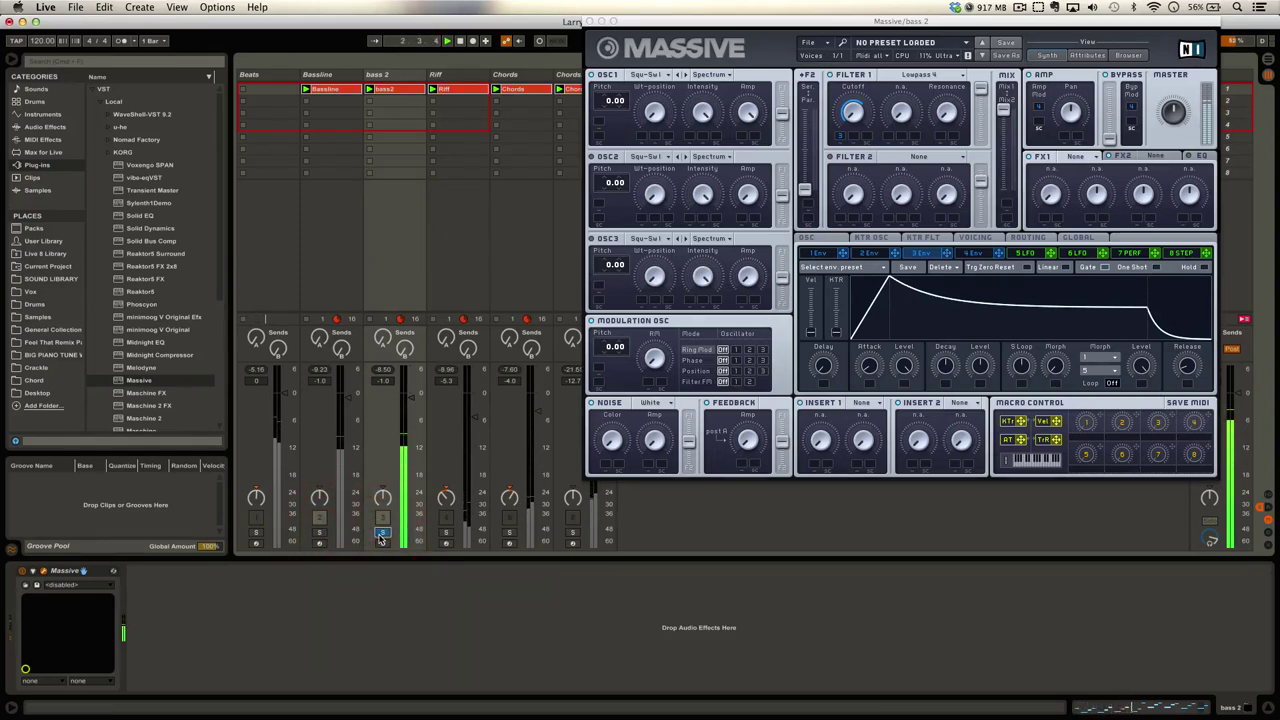
pyautogui.click(401, 90)
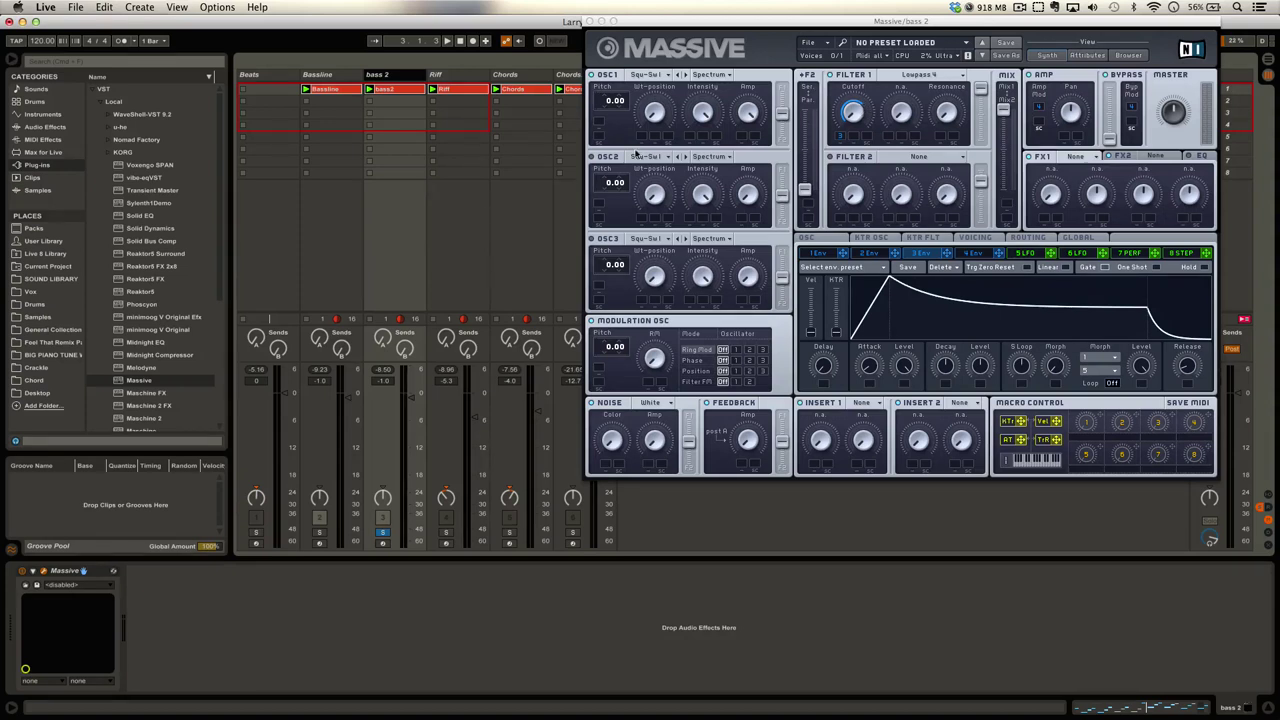
# Open the Bassline track's Massive editor to compare its Lowpass 4 filter with bass 2
pyautogui.click(340, 78)
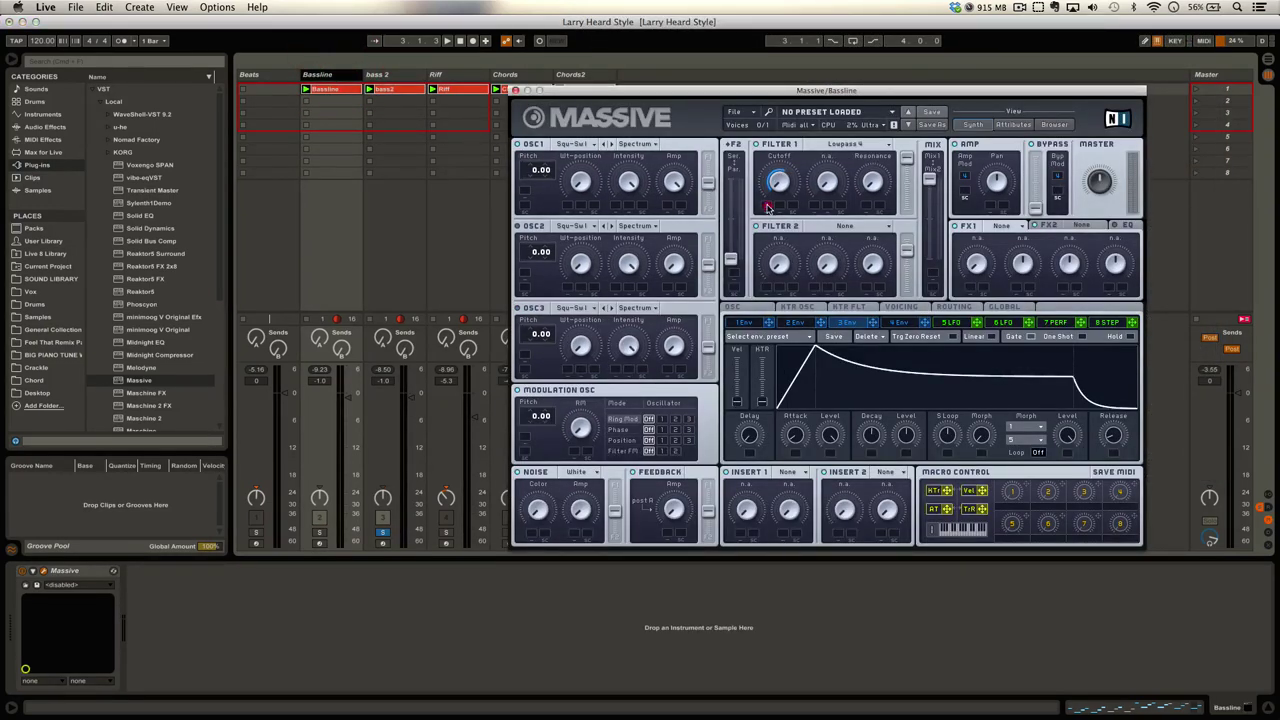
pyautogui.click(768, 204)
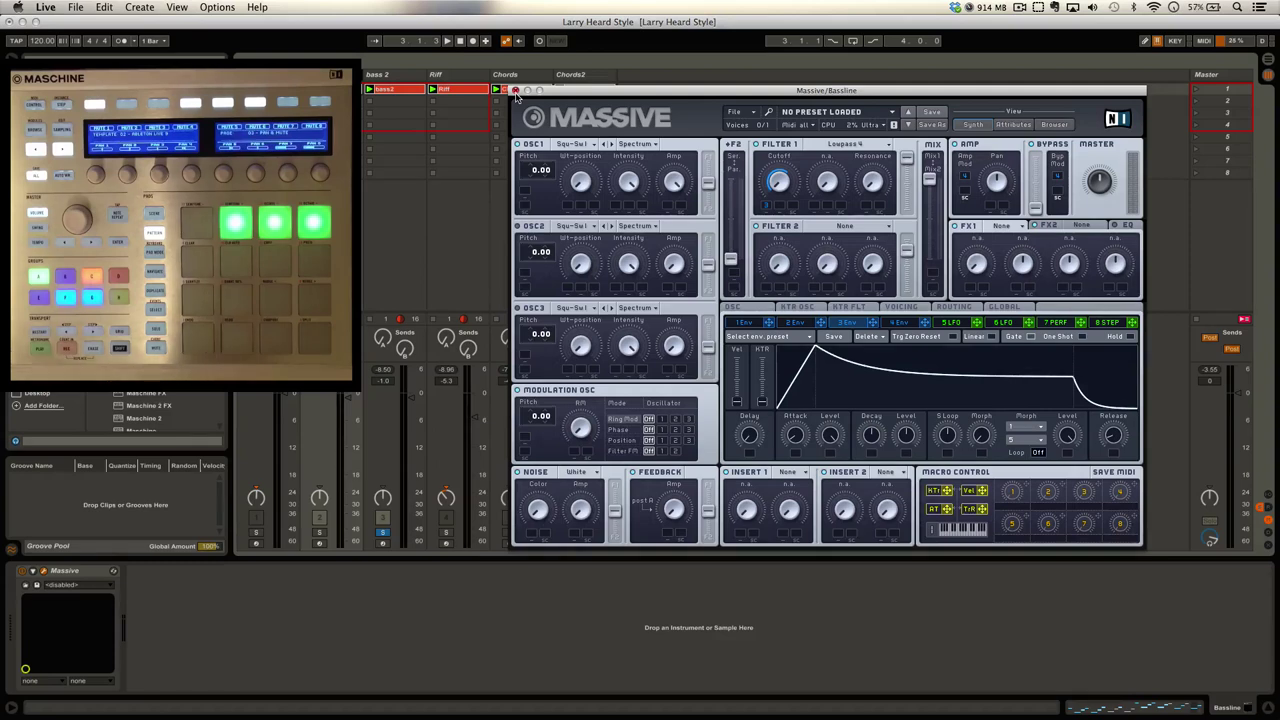
# Close the Massive window and turn off Solo on bass 2
pyautogui.click(515, 91)
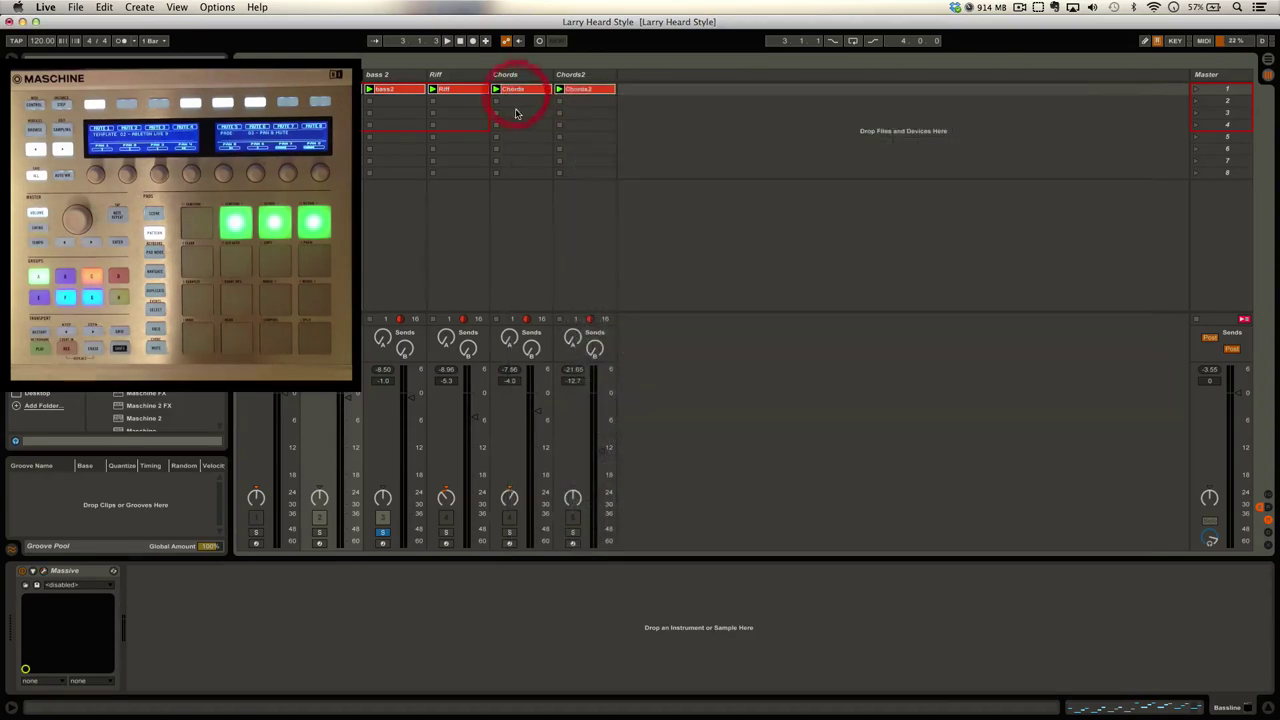
pyautogui.click(382, 527)
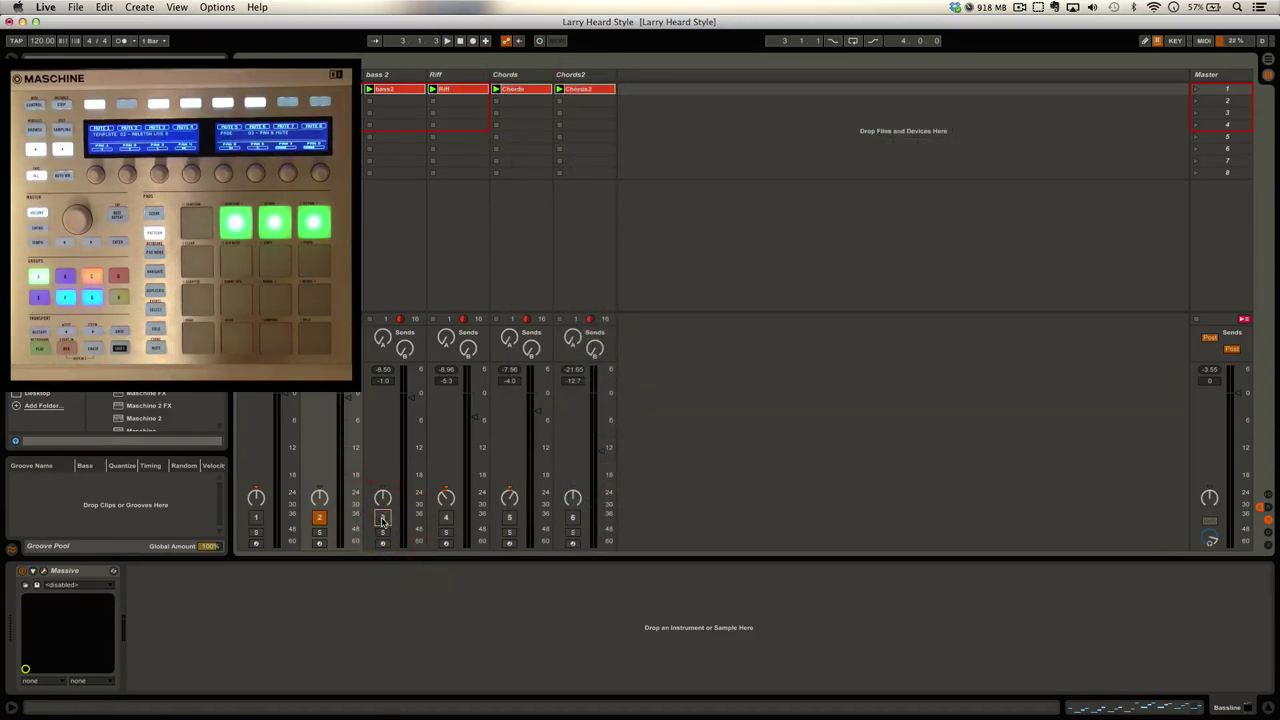